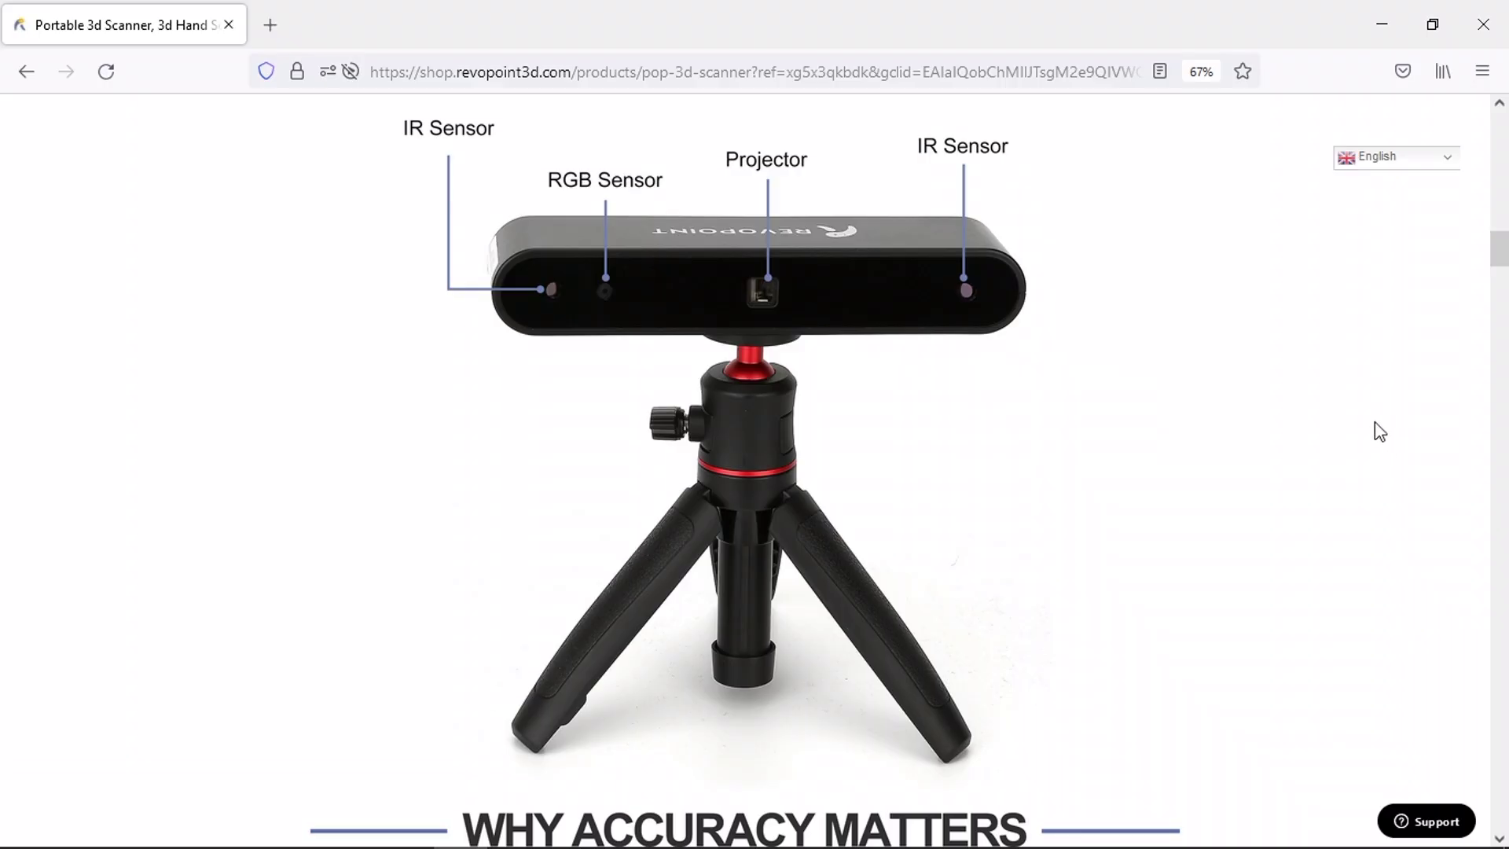
Step: Orbit the figurine mesh to view it from several sides
scroll(1353, 412, down, 10)
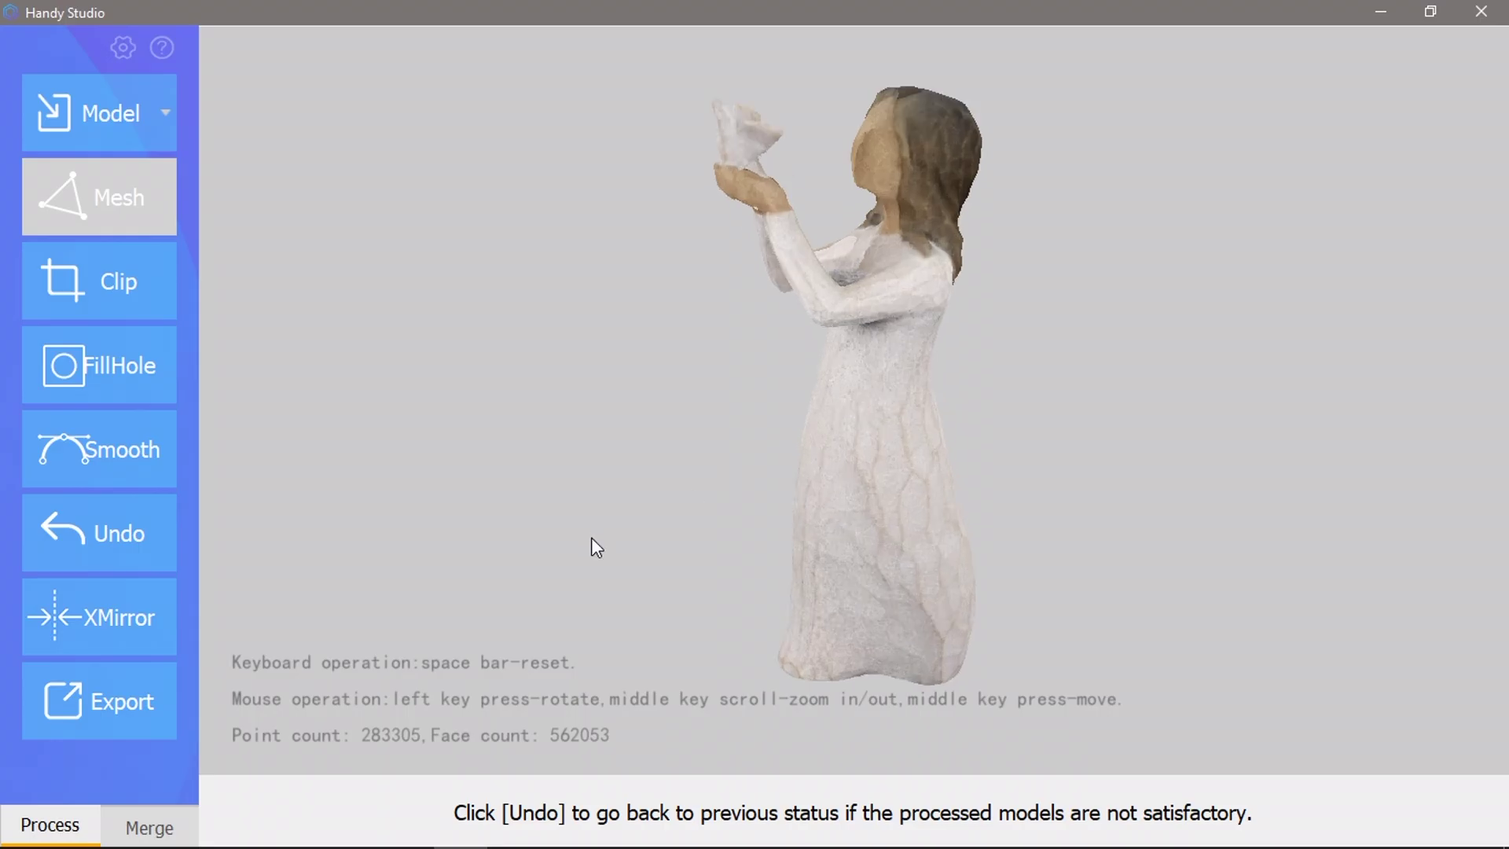
drag(592, 545, 701, 468)
mouse_move(952, 473)
mouse_down()
mouse_move(996, 445)
mouse_move(967, 464)
mouse_up()
drag(753, 391, 1005, 485)
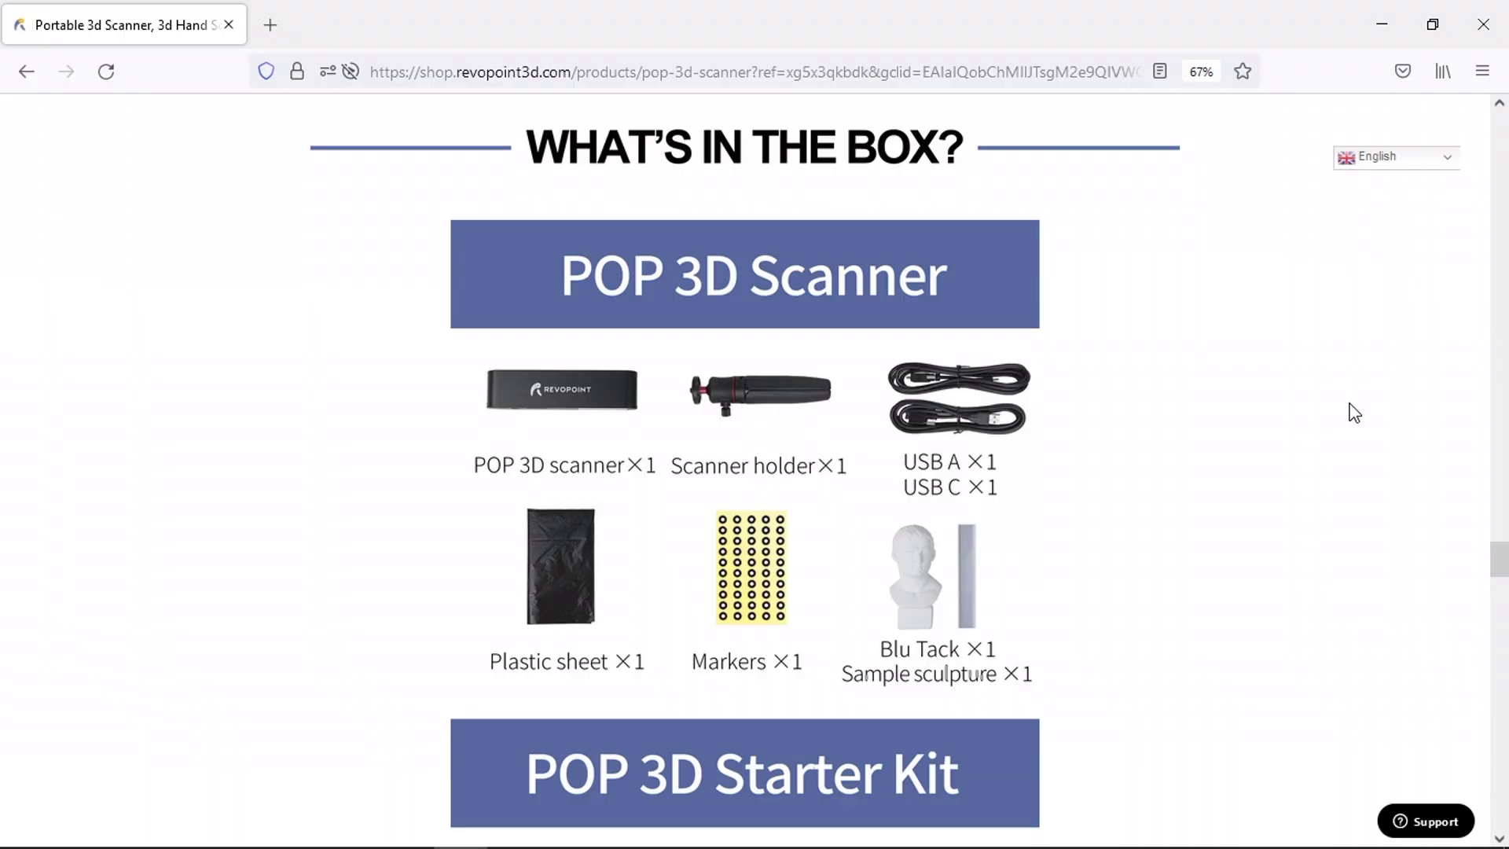
scroll(1354, 413, down, 7)
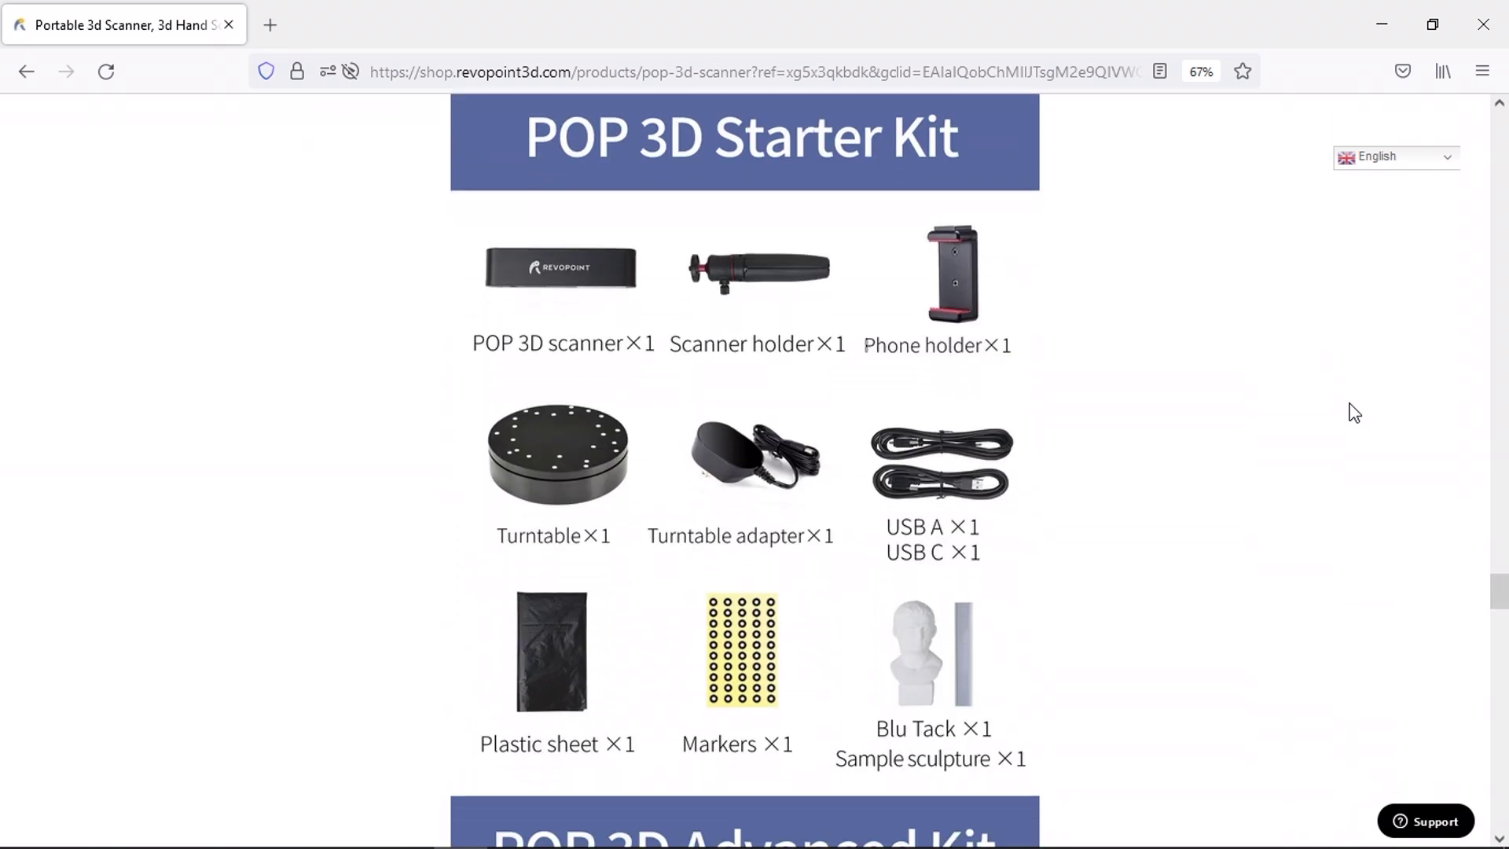
scroll(1354, 413, down, 8)
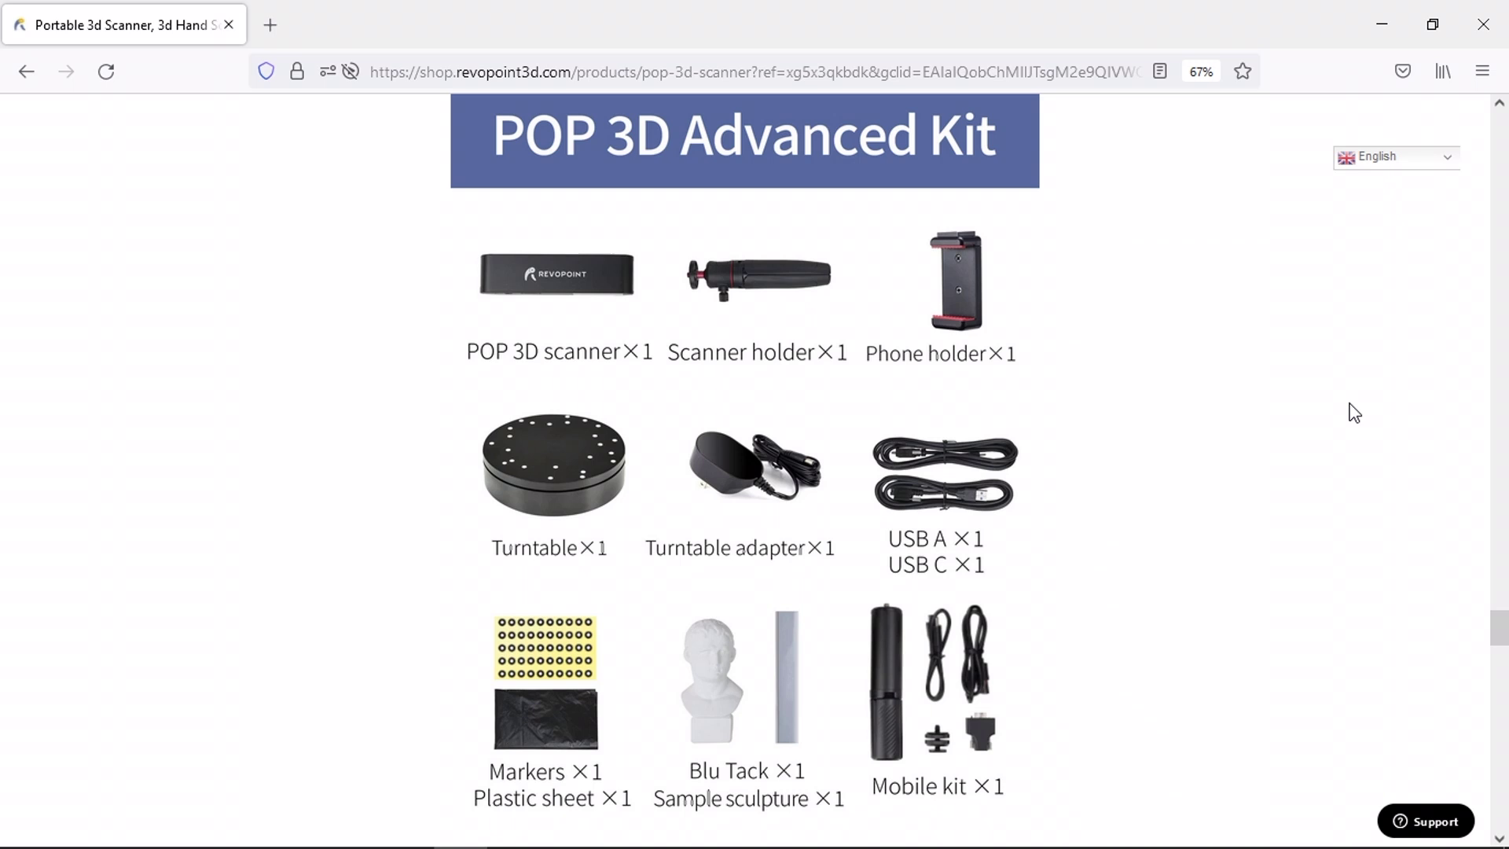
scroll(1354, 412, up, 10)
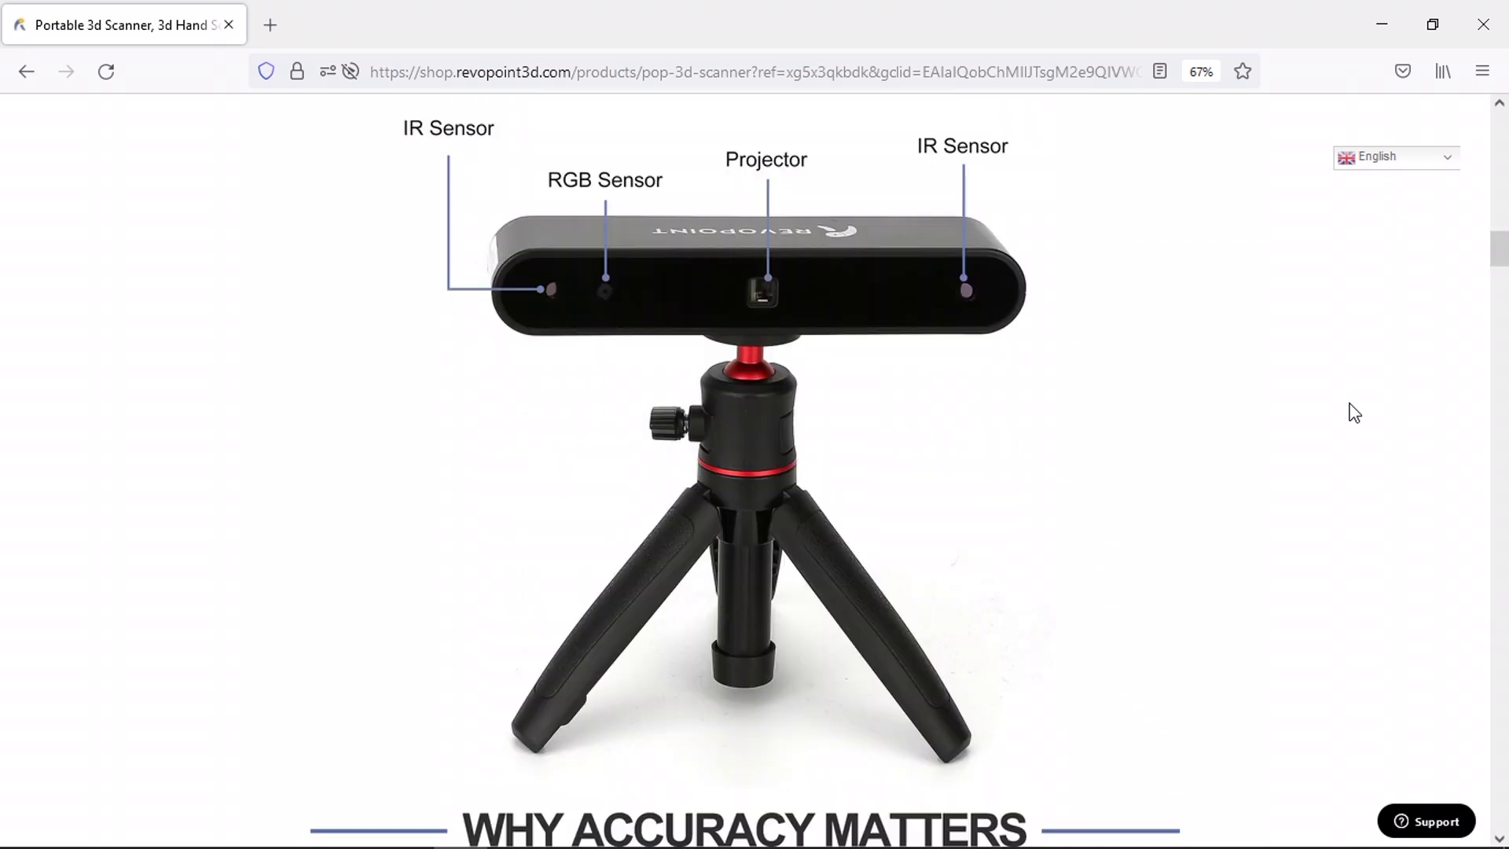
scroll(1354, 413, down, 8)
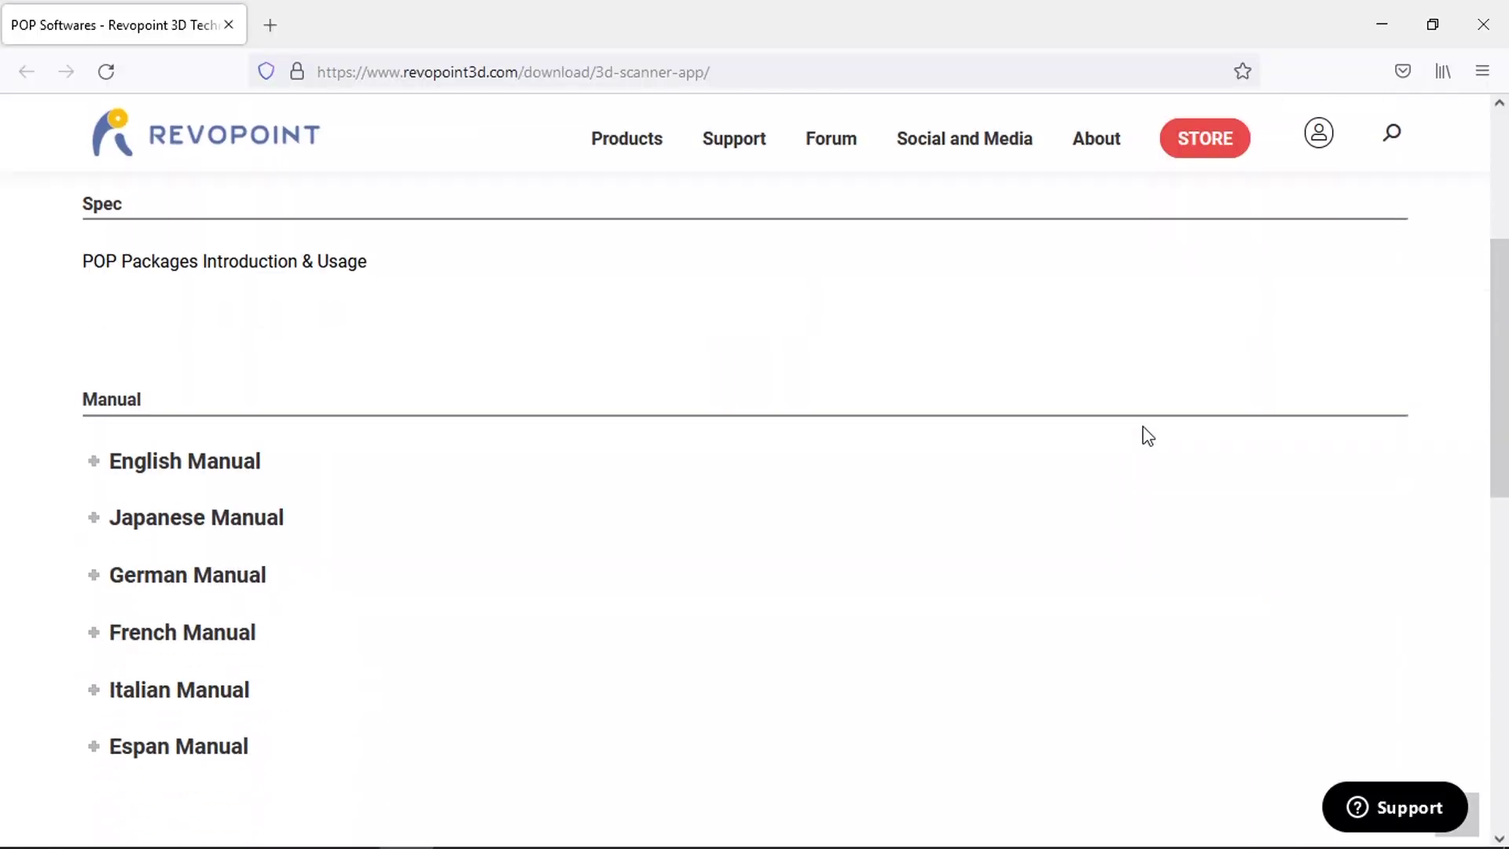
Step: Expand the English manuals list and save the HandyScan 3.0.6 Windows installer download
click(94, 464)
scroll(581, 479, down, 10)
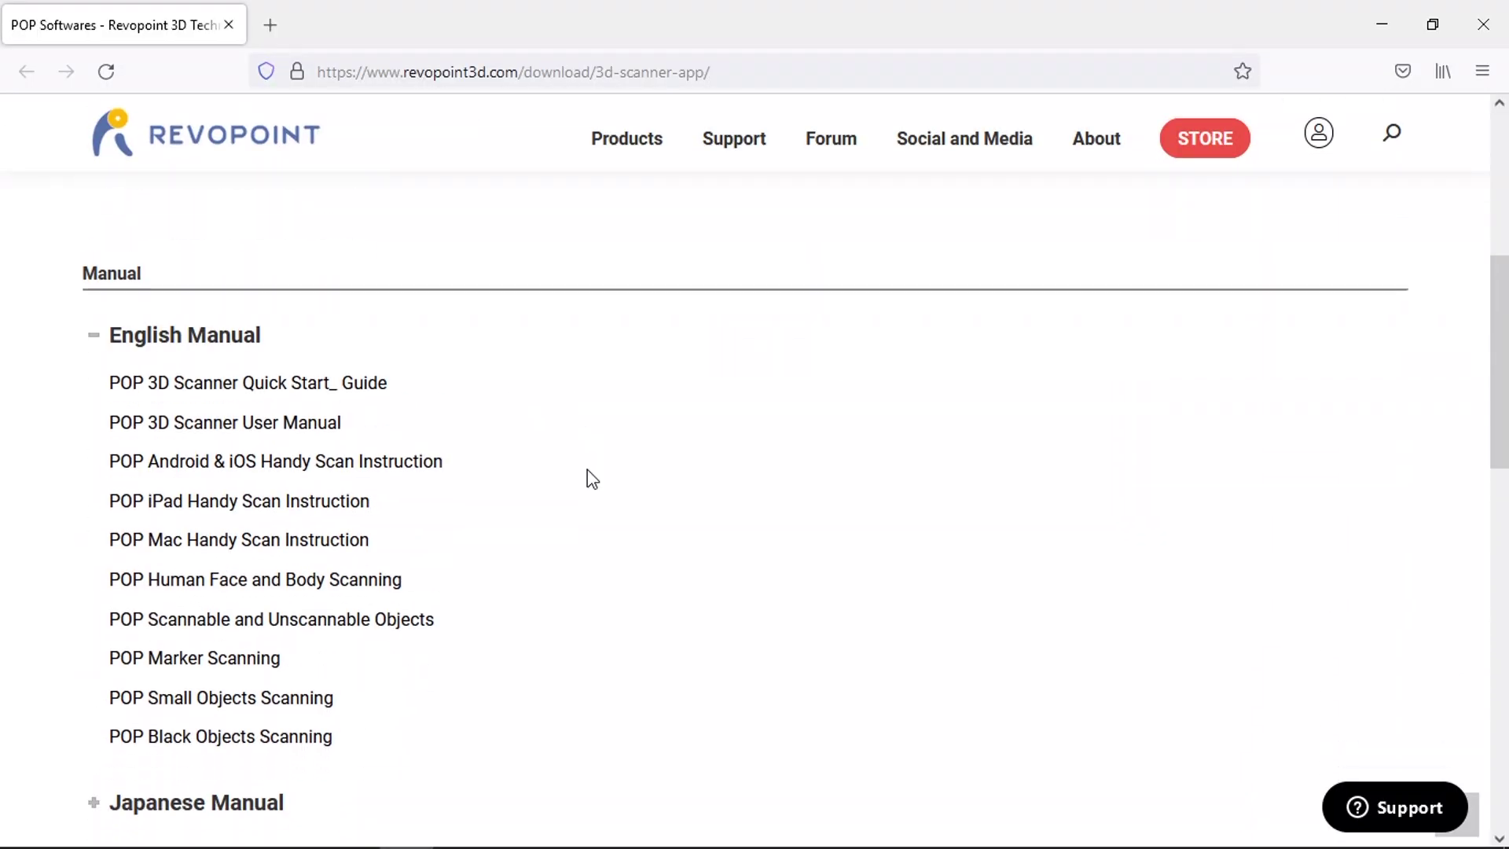
scroll(666, 521, down, 1)
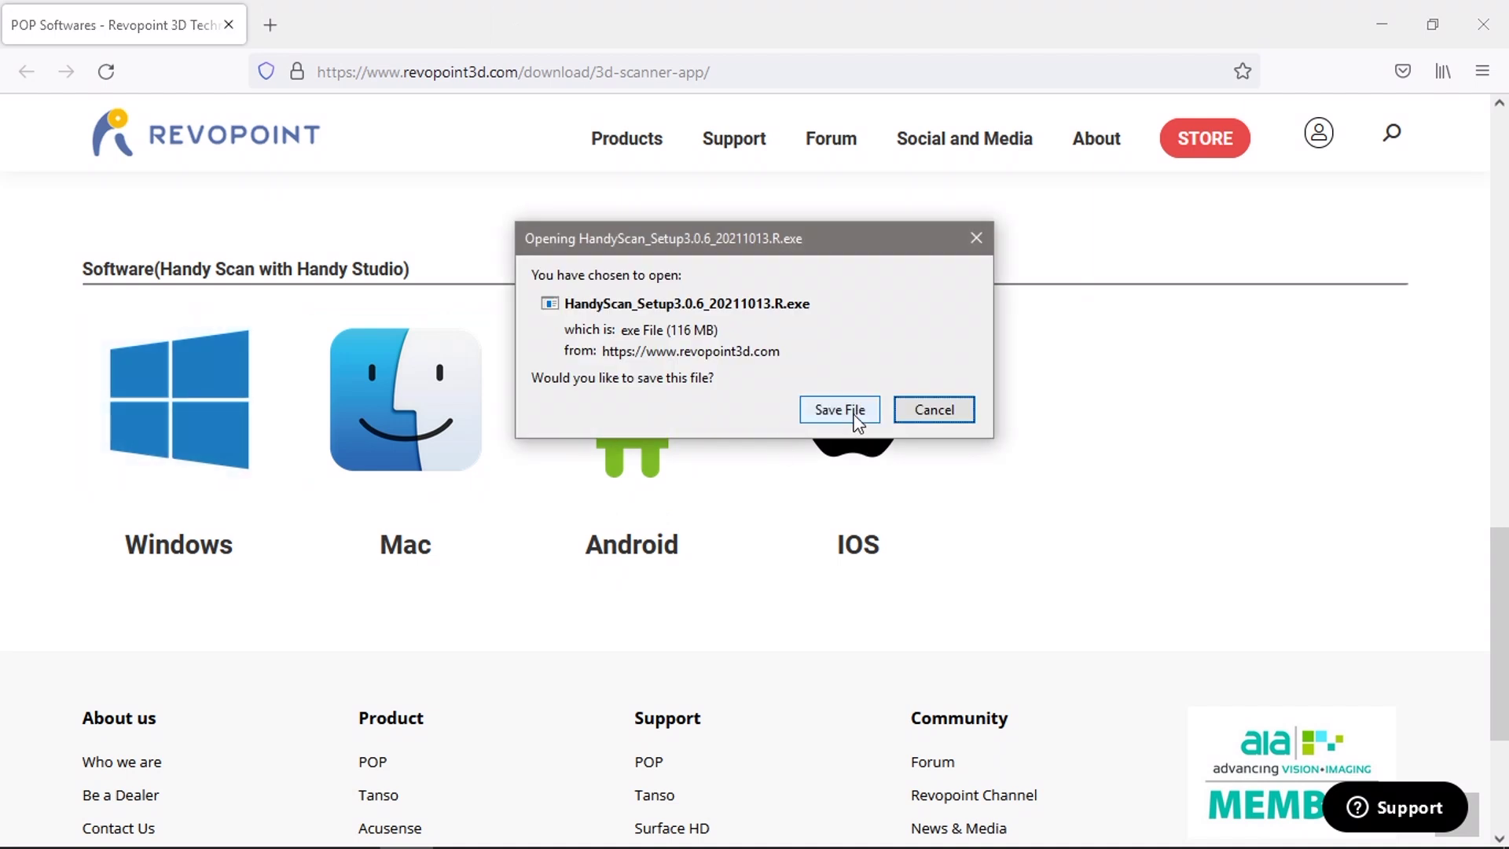
click(839, 409)
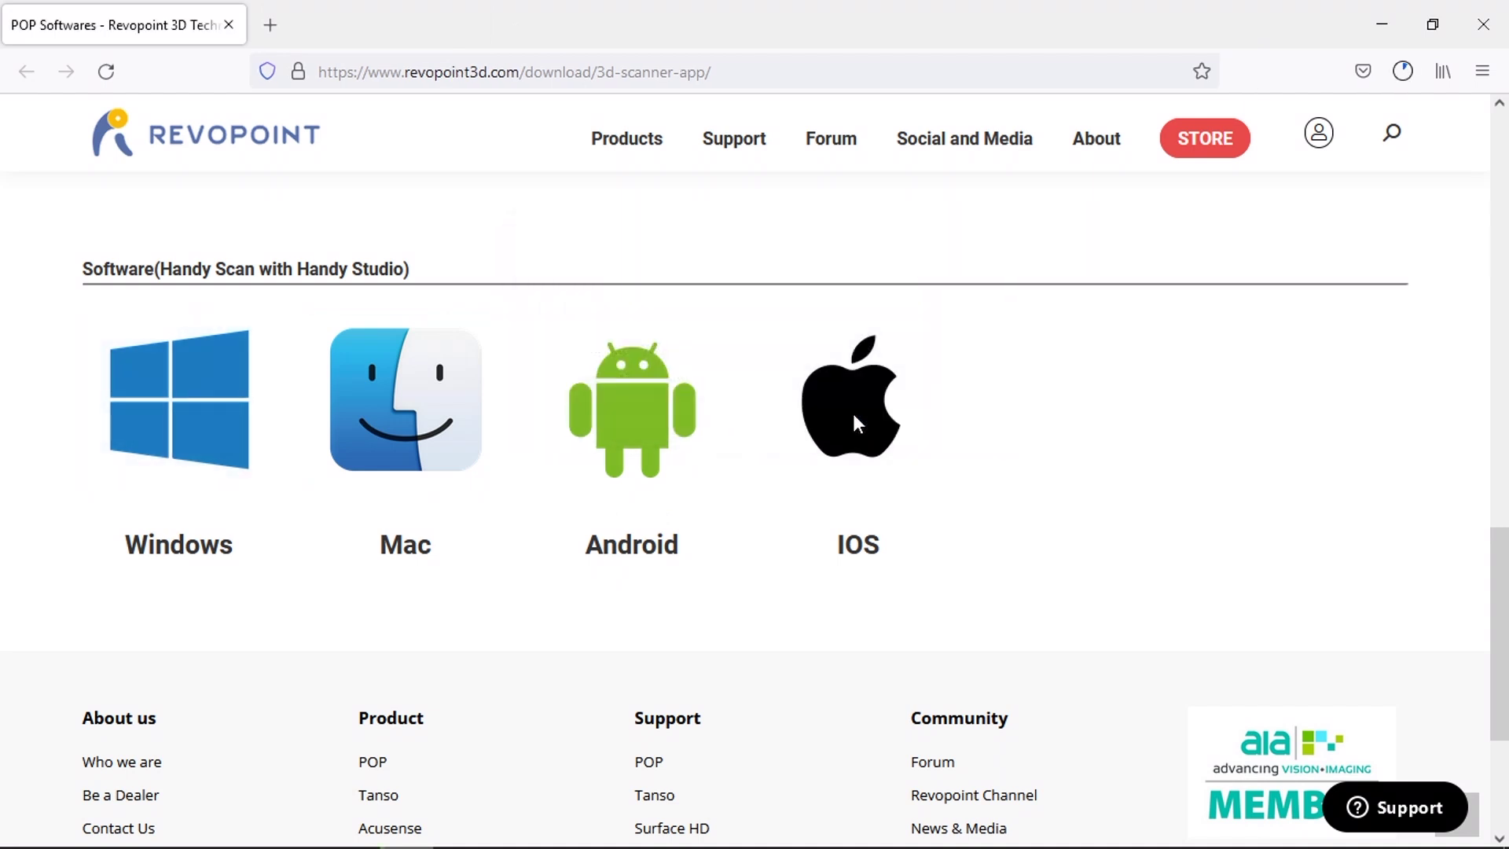
scroll(1261, 438, up, 8)
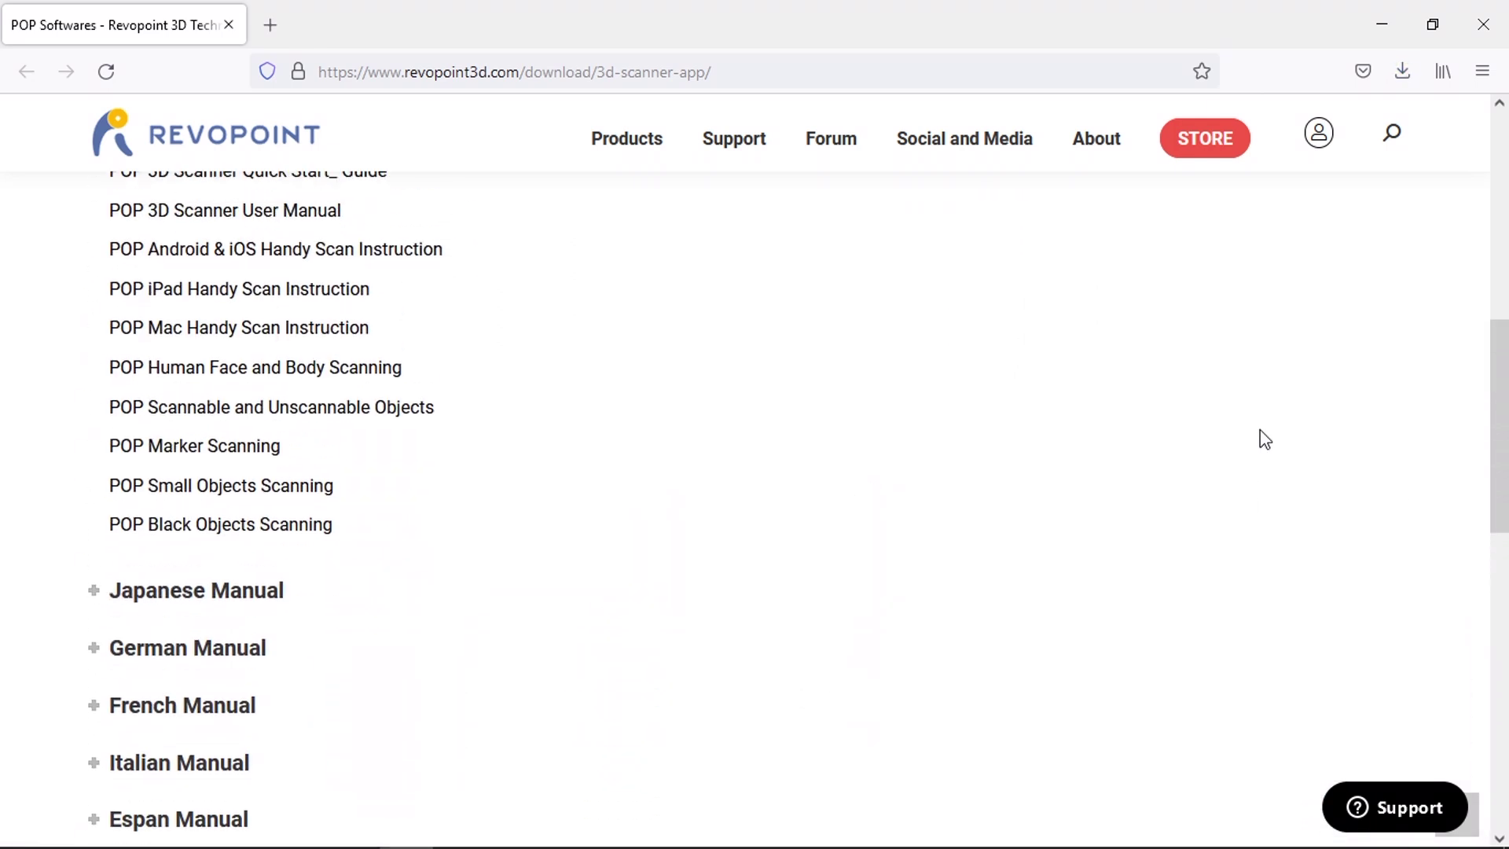
scroll(1264, 438, up, 3)
scroll(1264, 438, down, 1)
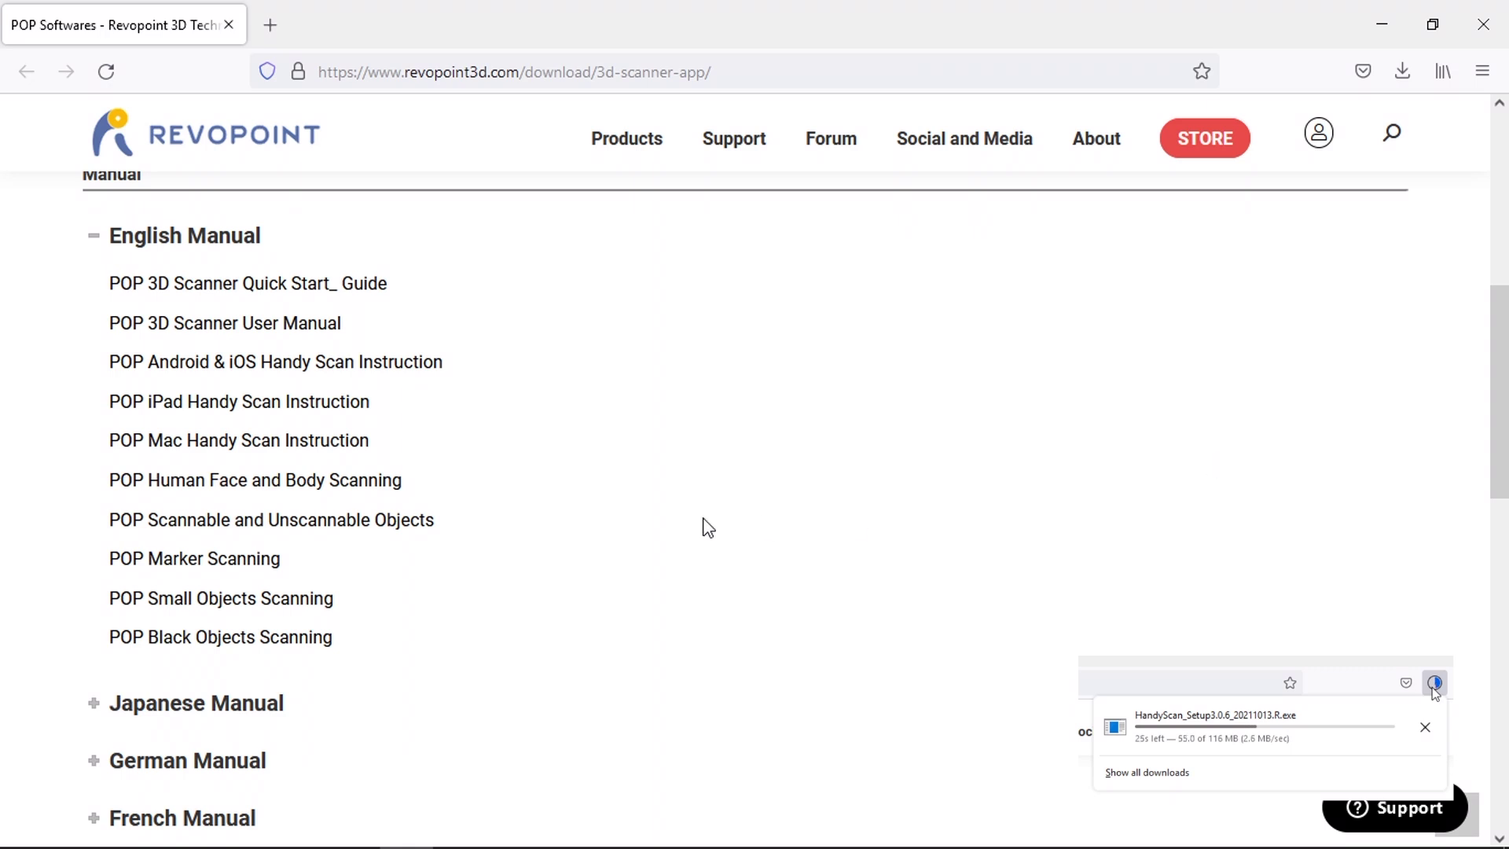
Step: Open the Human Face and Body Scanning manual and scroll through it
click(373, 481)
scroll(480, 465, down, 12)
scroll(481, 466, down, 20)
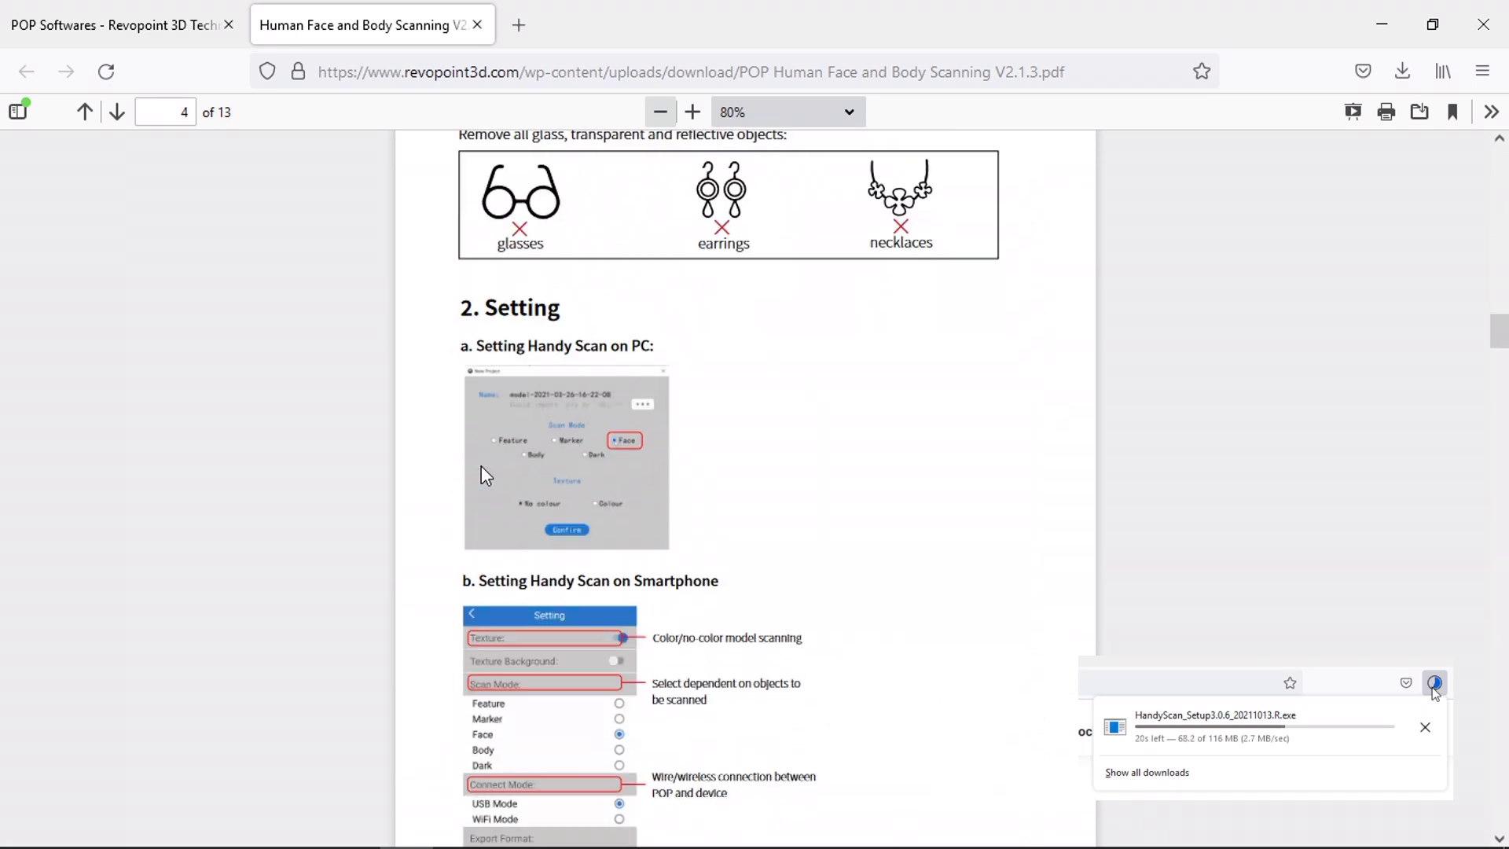
scroll(482, 474, down, 2)
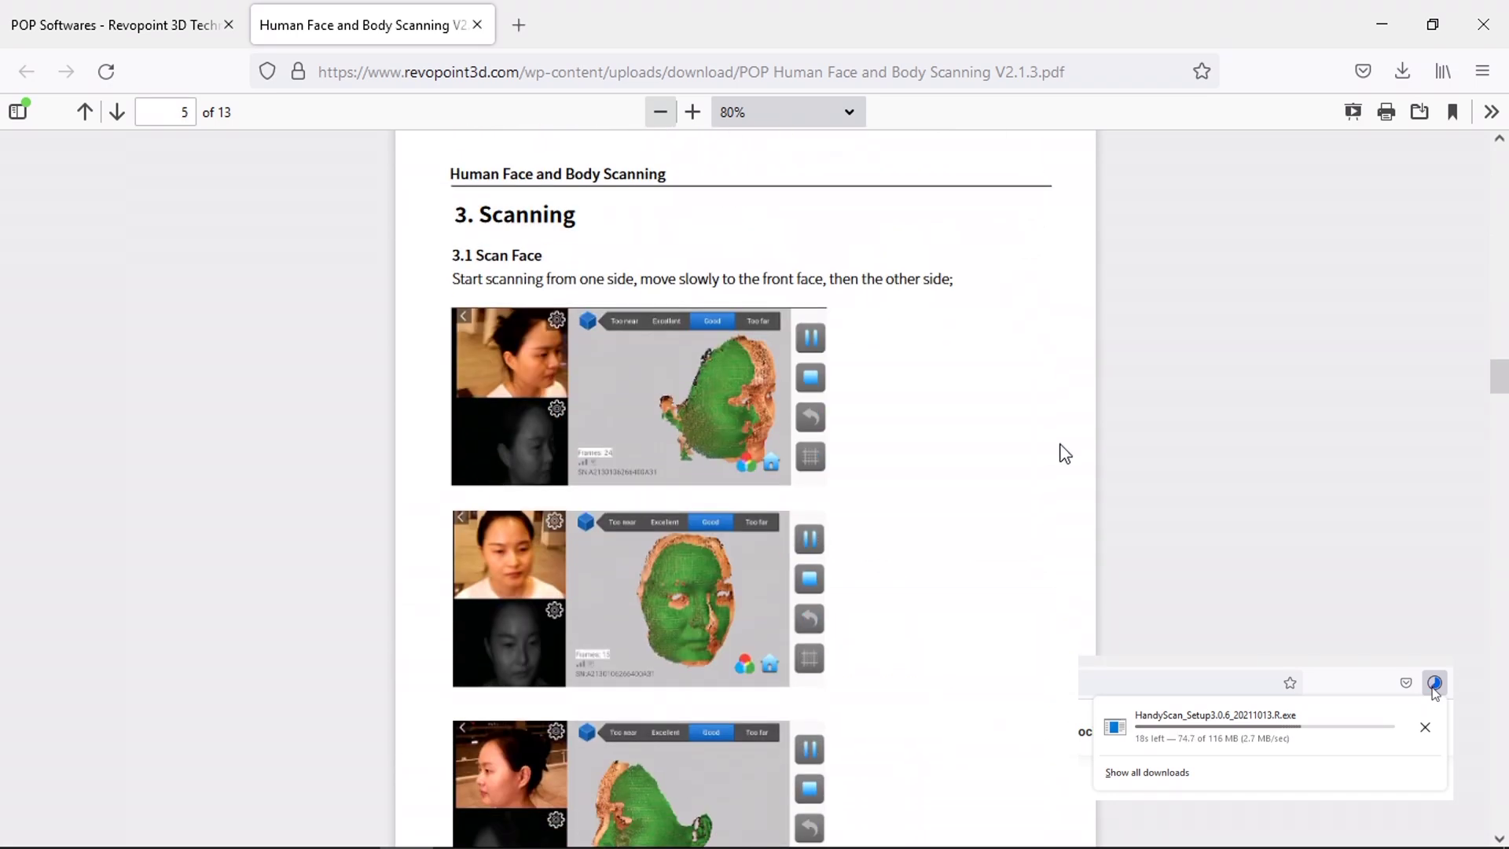
scroll(1061, 452, down, 12)
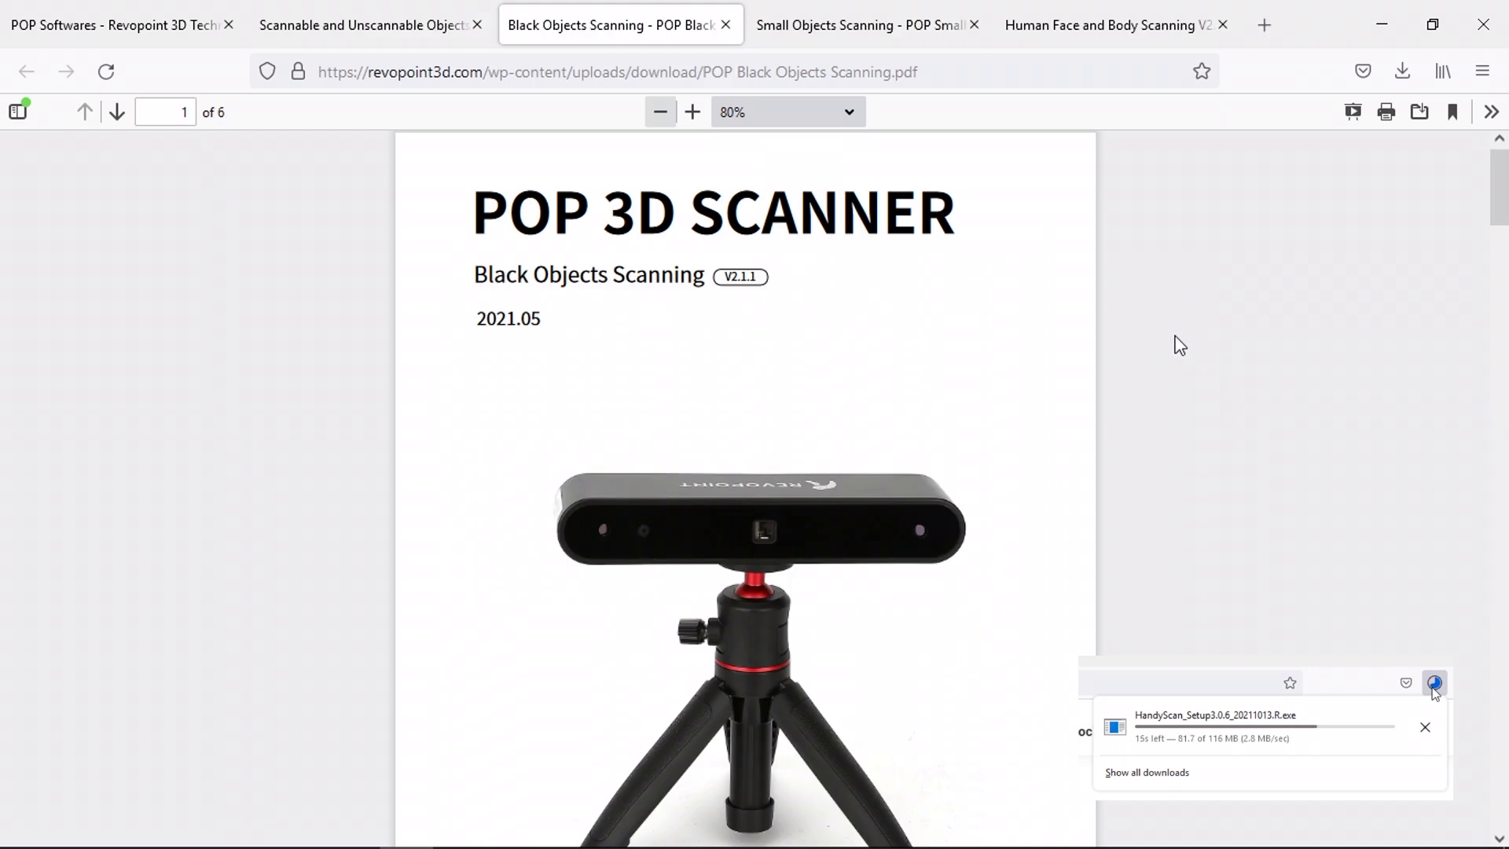
scroll(1179, 346, down, 10)
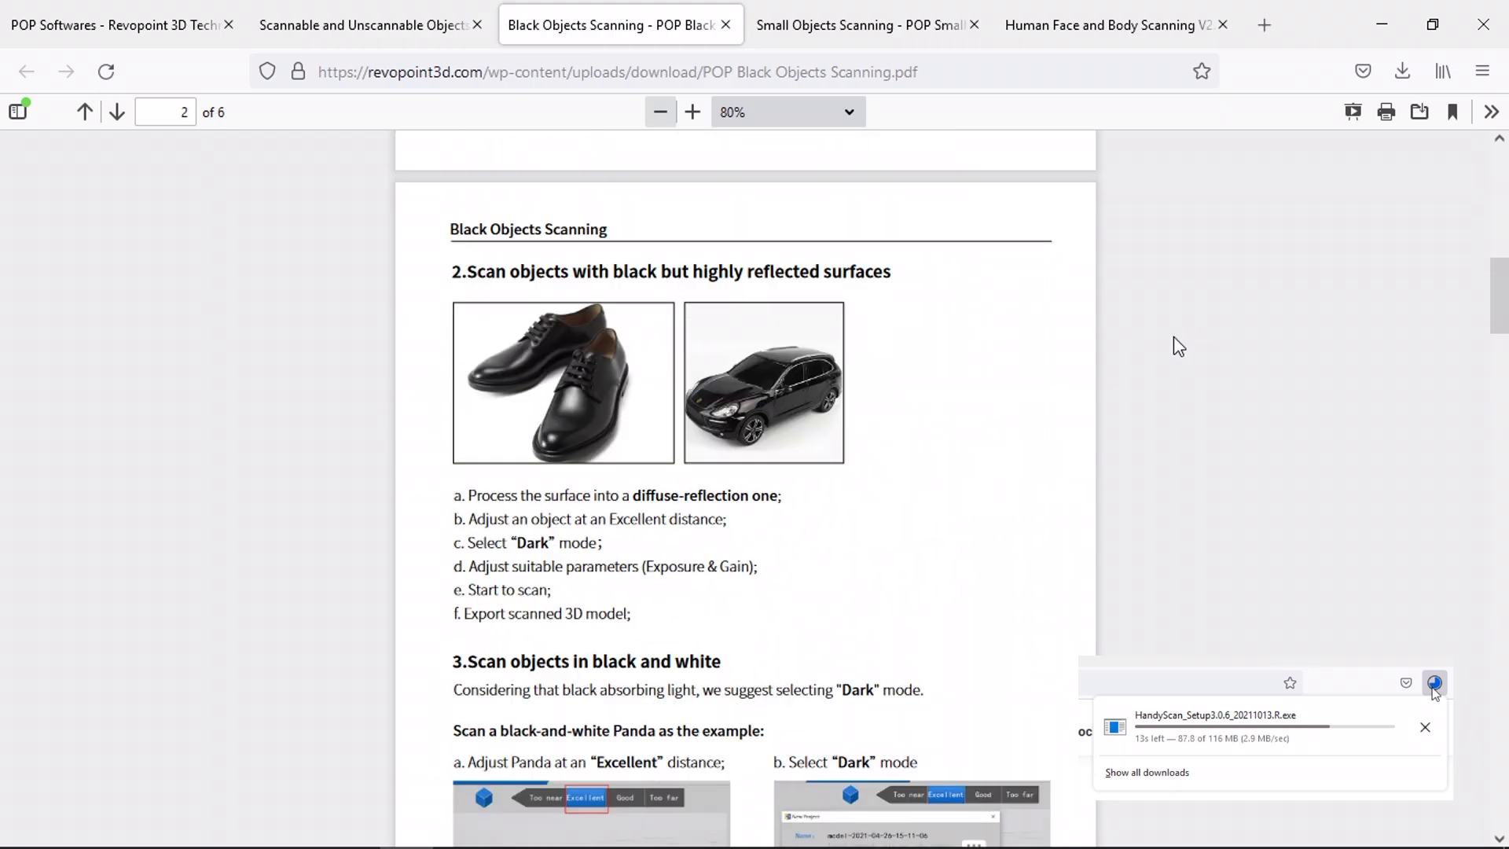
scroll(1173, 338, down, 5)
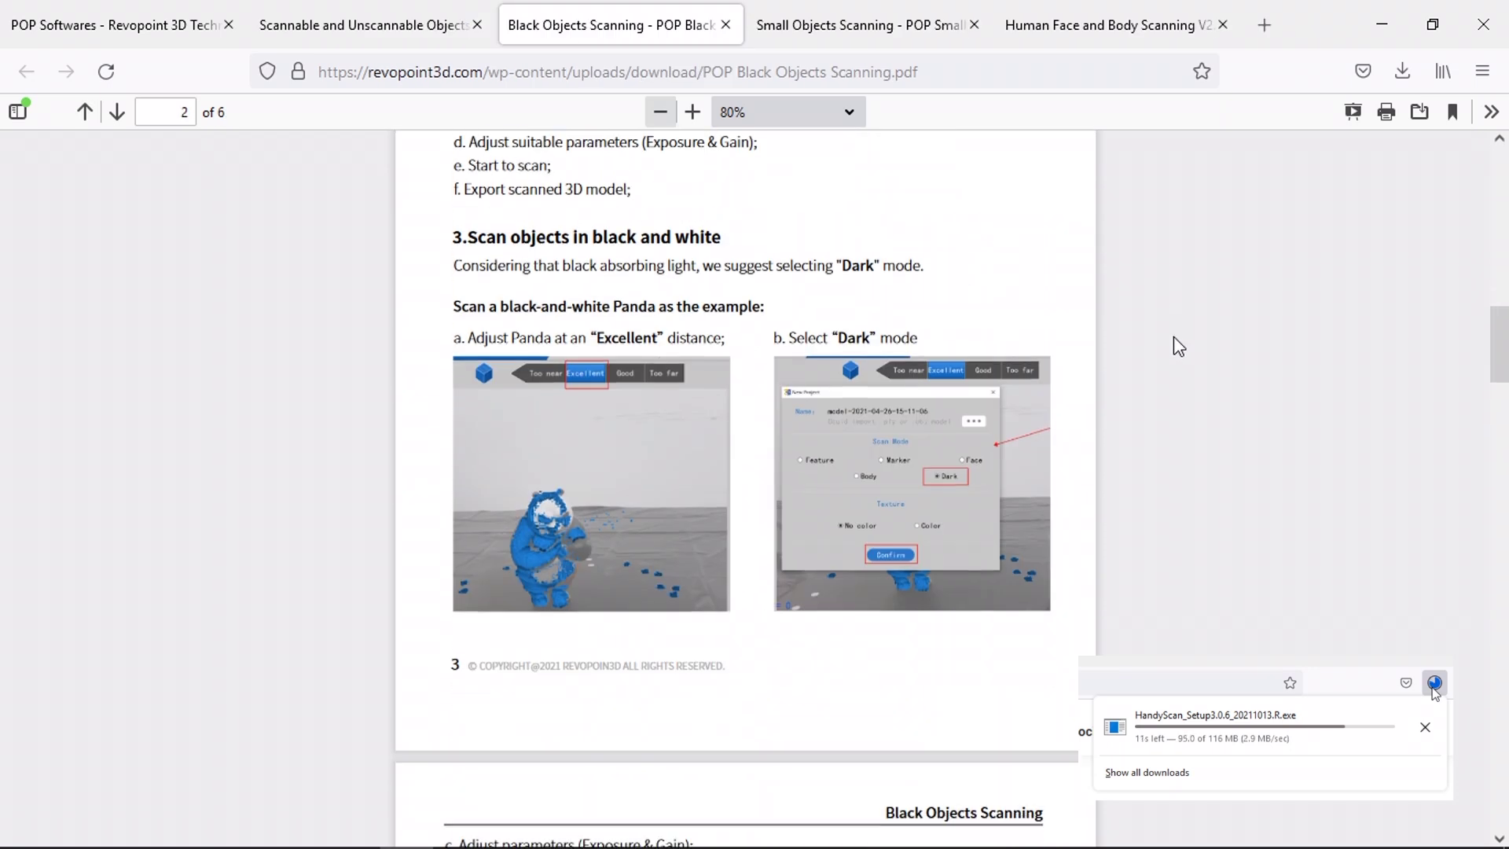
Step: Switch to the Scannable and Unscannable Objects manual and read through its pages
key(ctrl+shift+Tab)
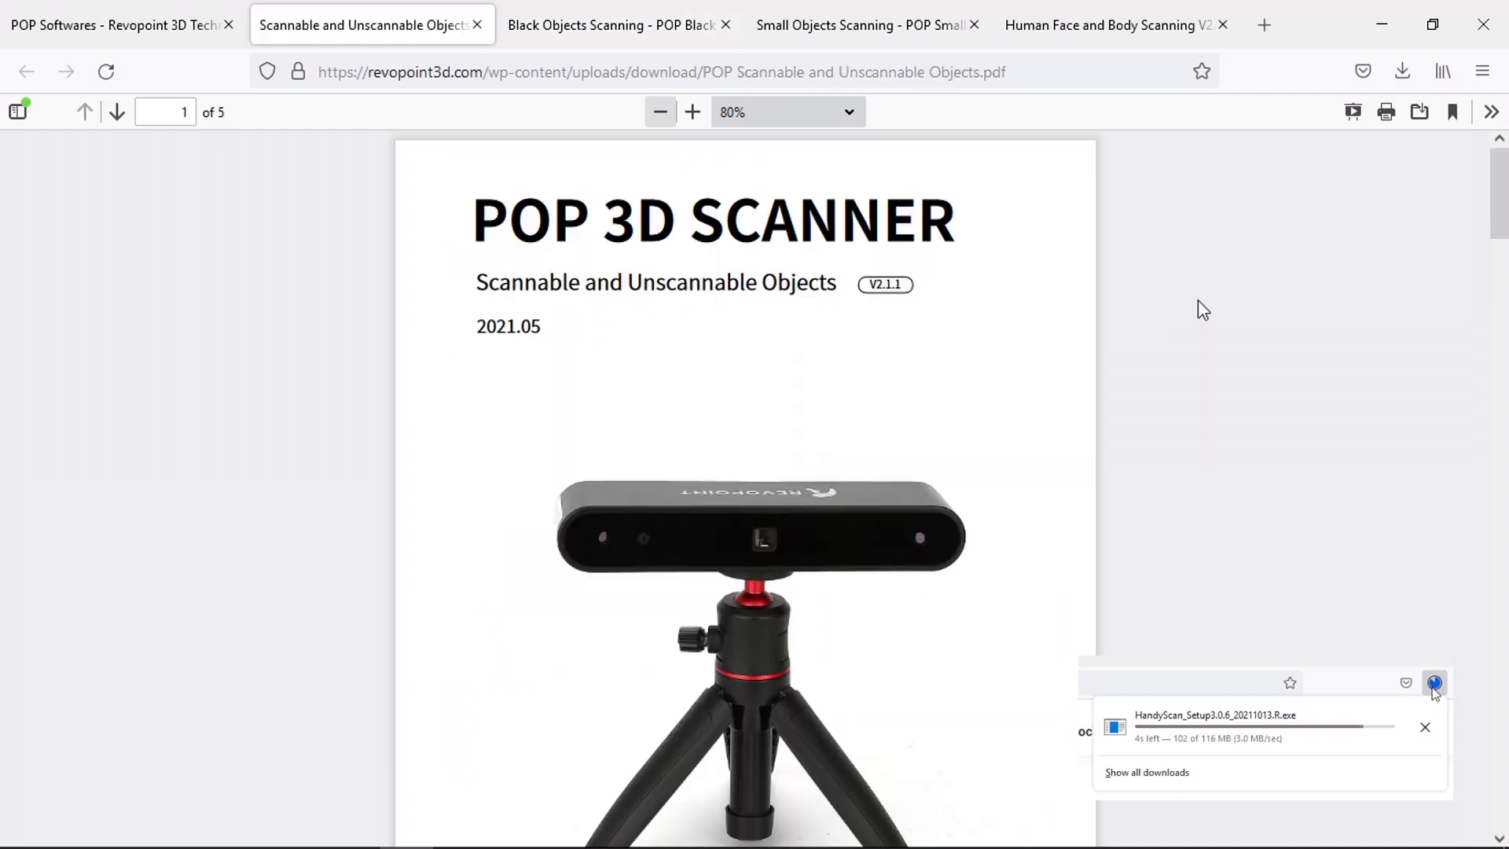
scroll(1199, 303, down, 14)
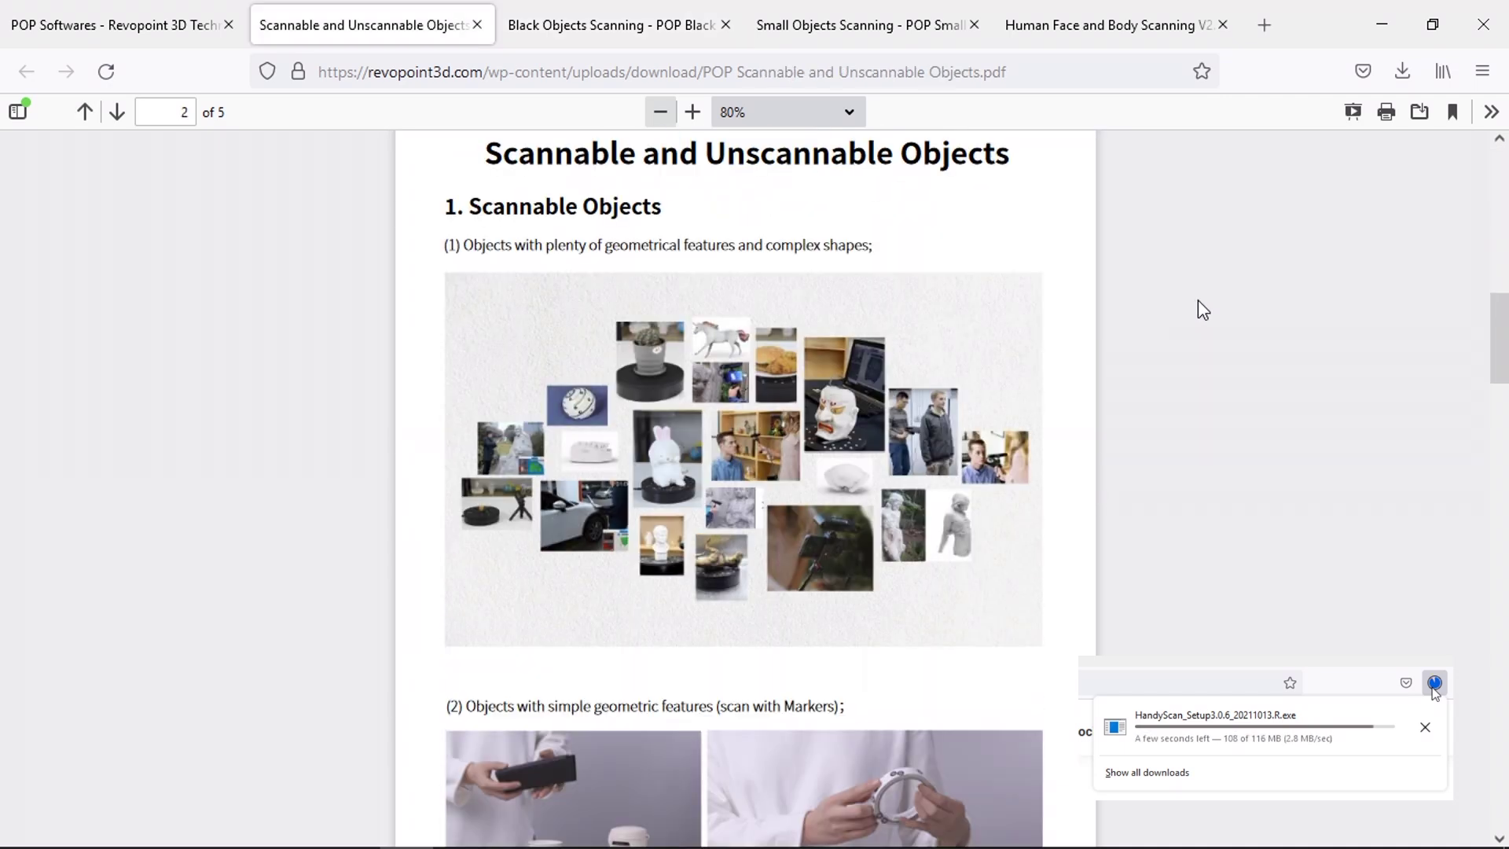
scroll(1198, 300, down, 11)
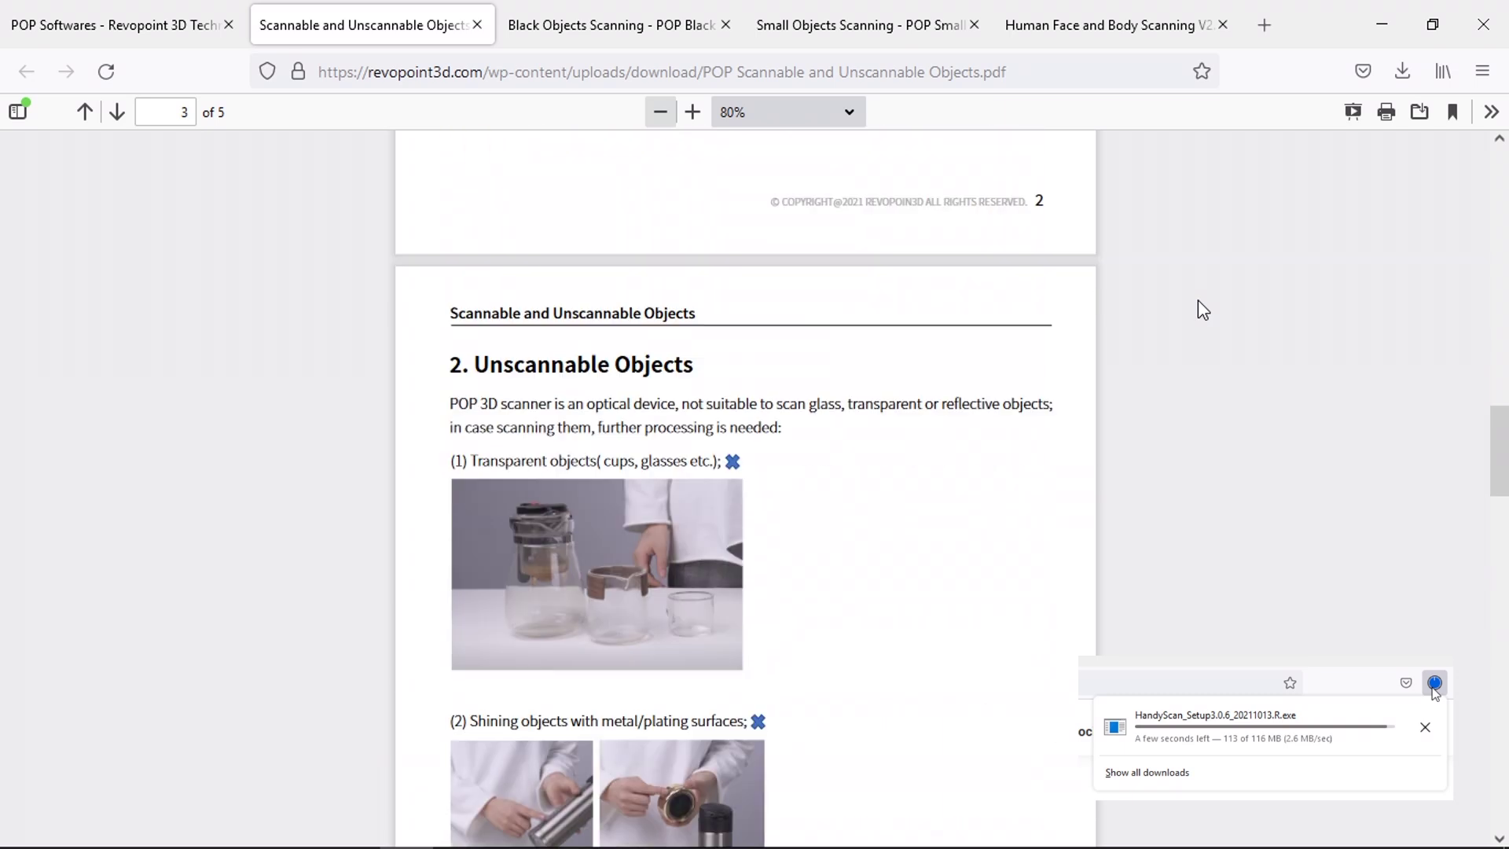
scroll(1197, 300, down, 3)
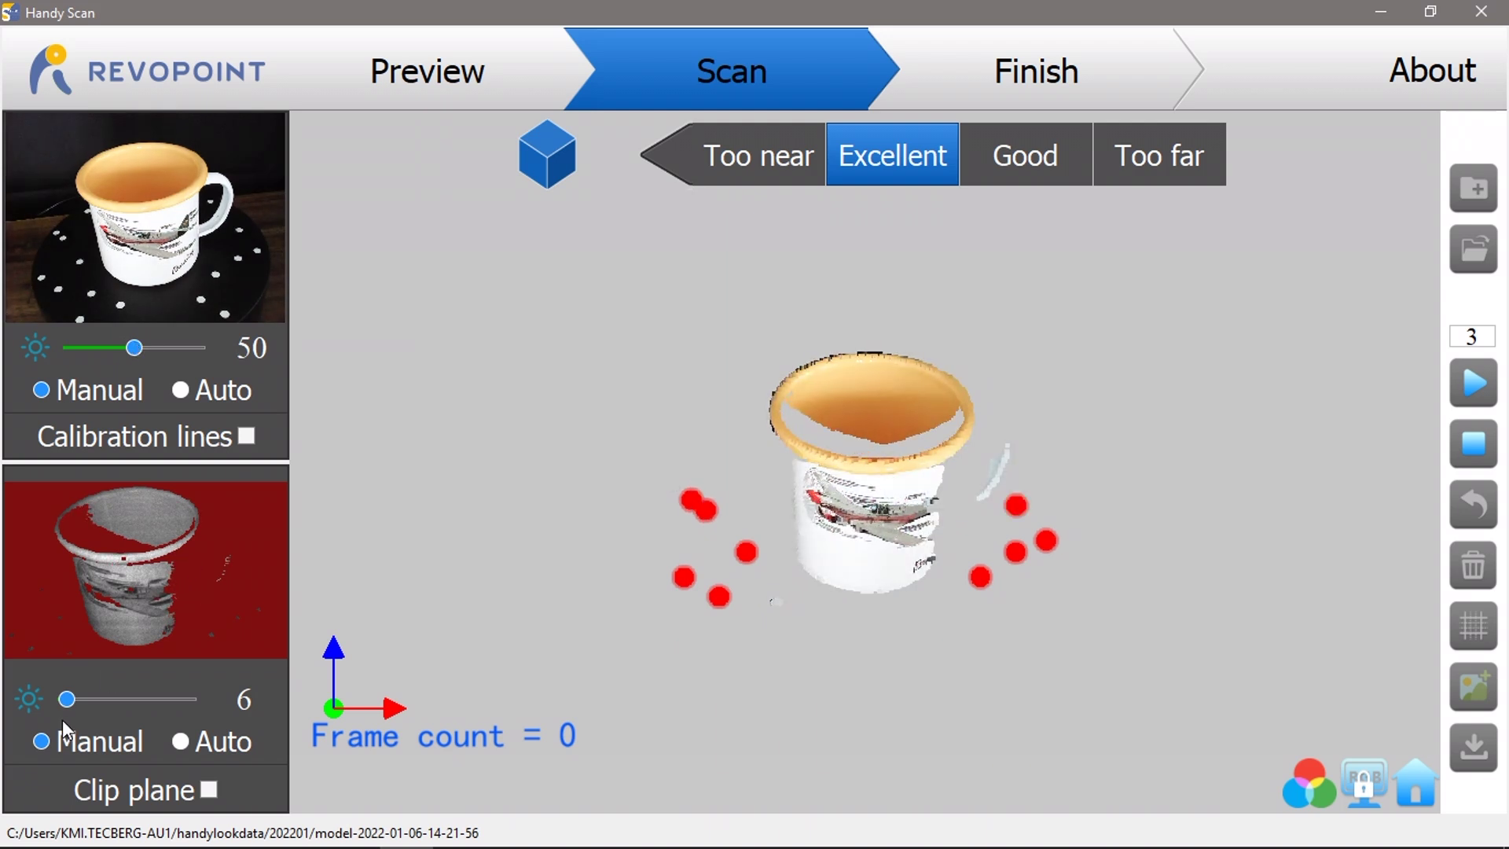
Step: Tune the depth camera exposure, finally settling it at 14
drag(82, 695, 79, 695)
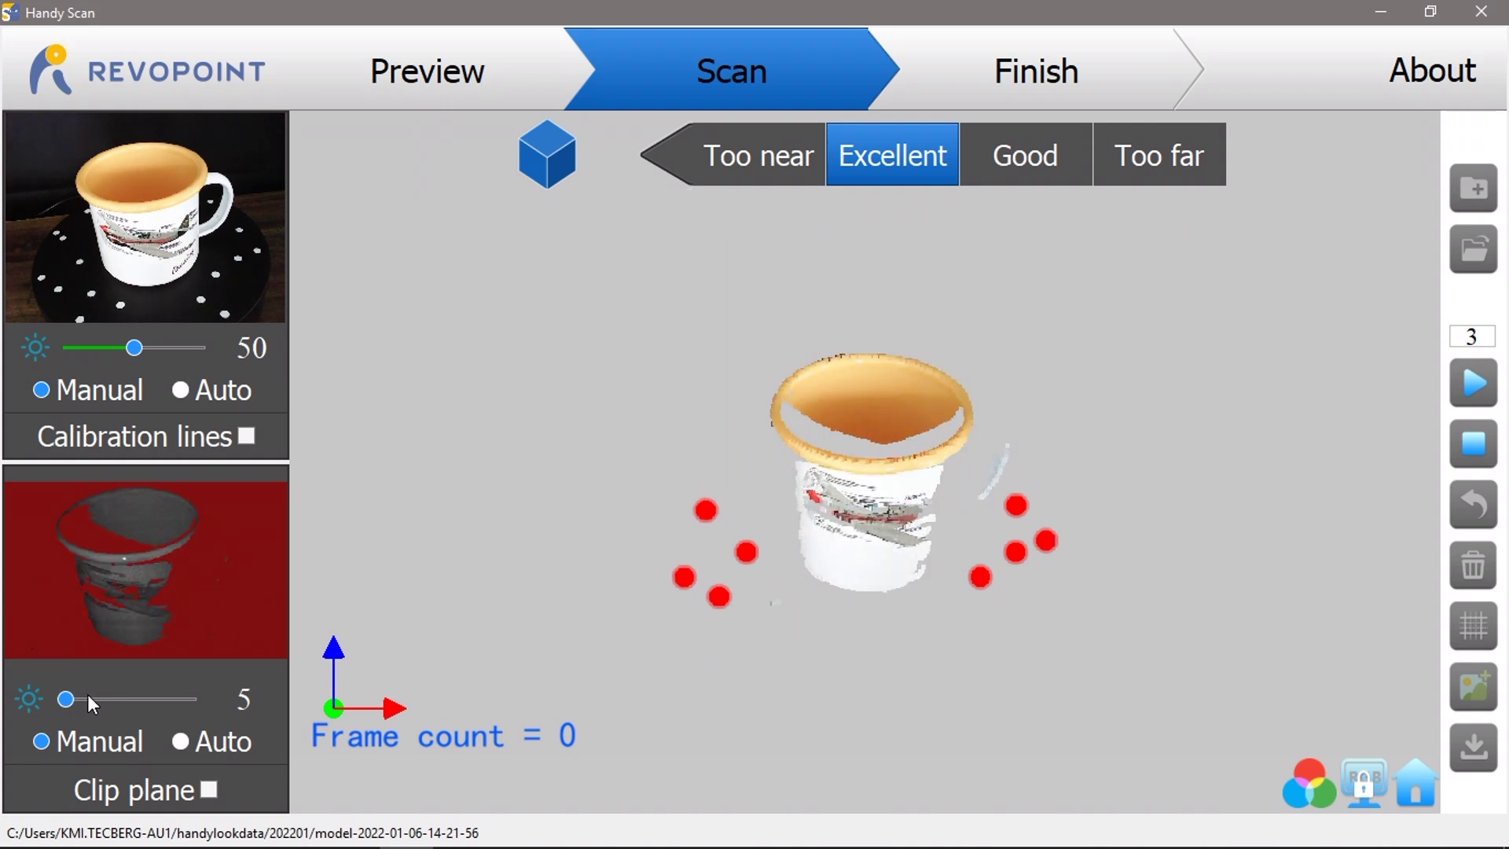
click(180, 741)
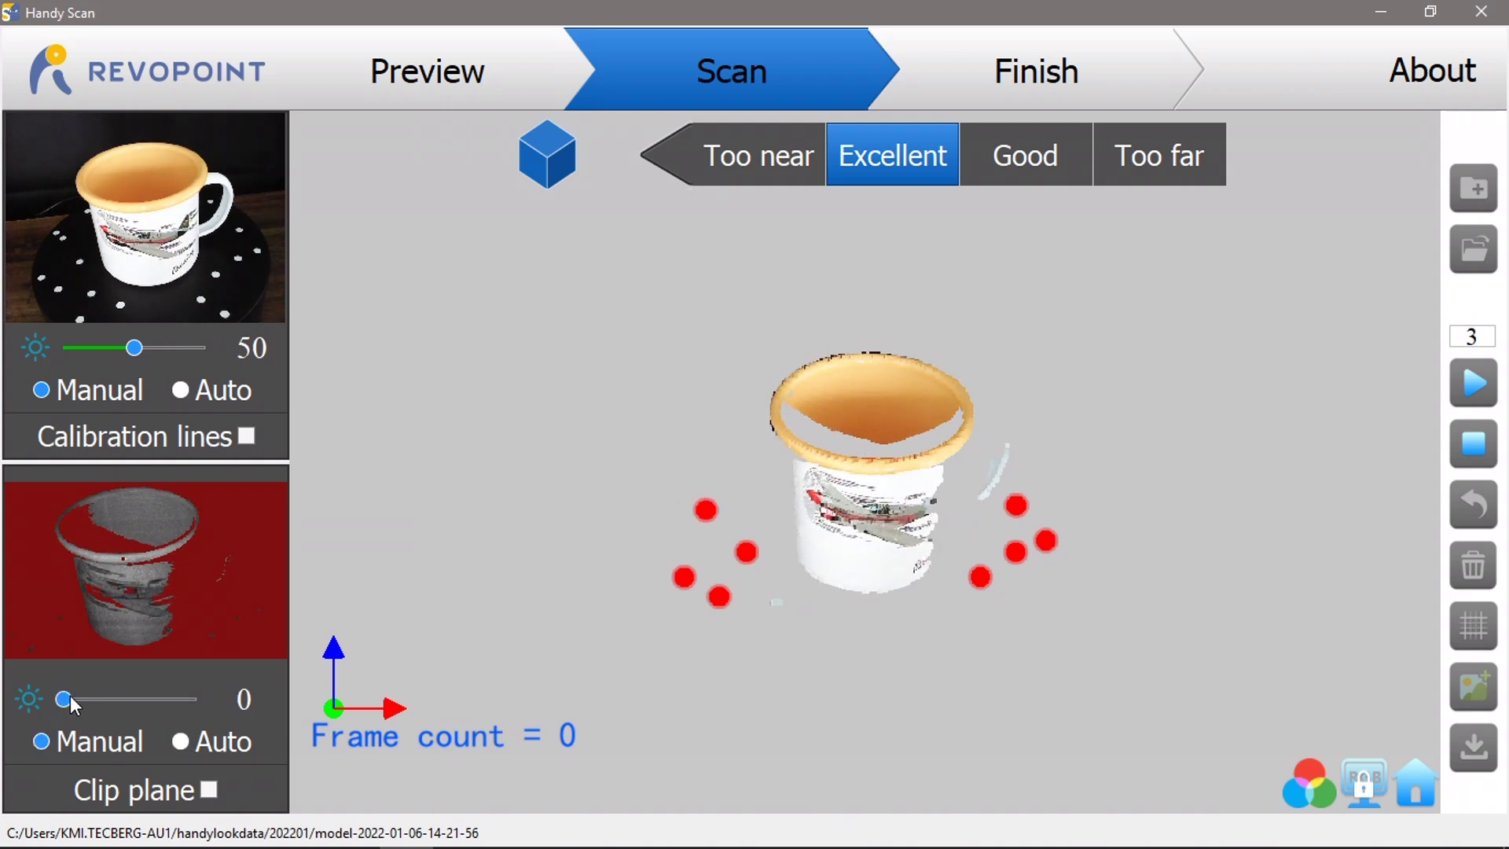
drag(83, 696, 120, 699)
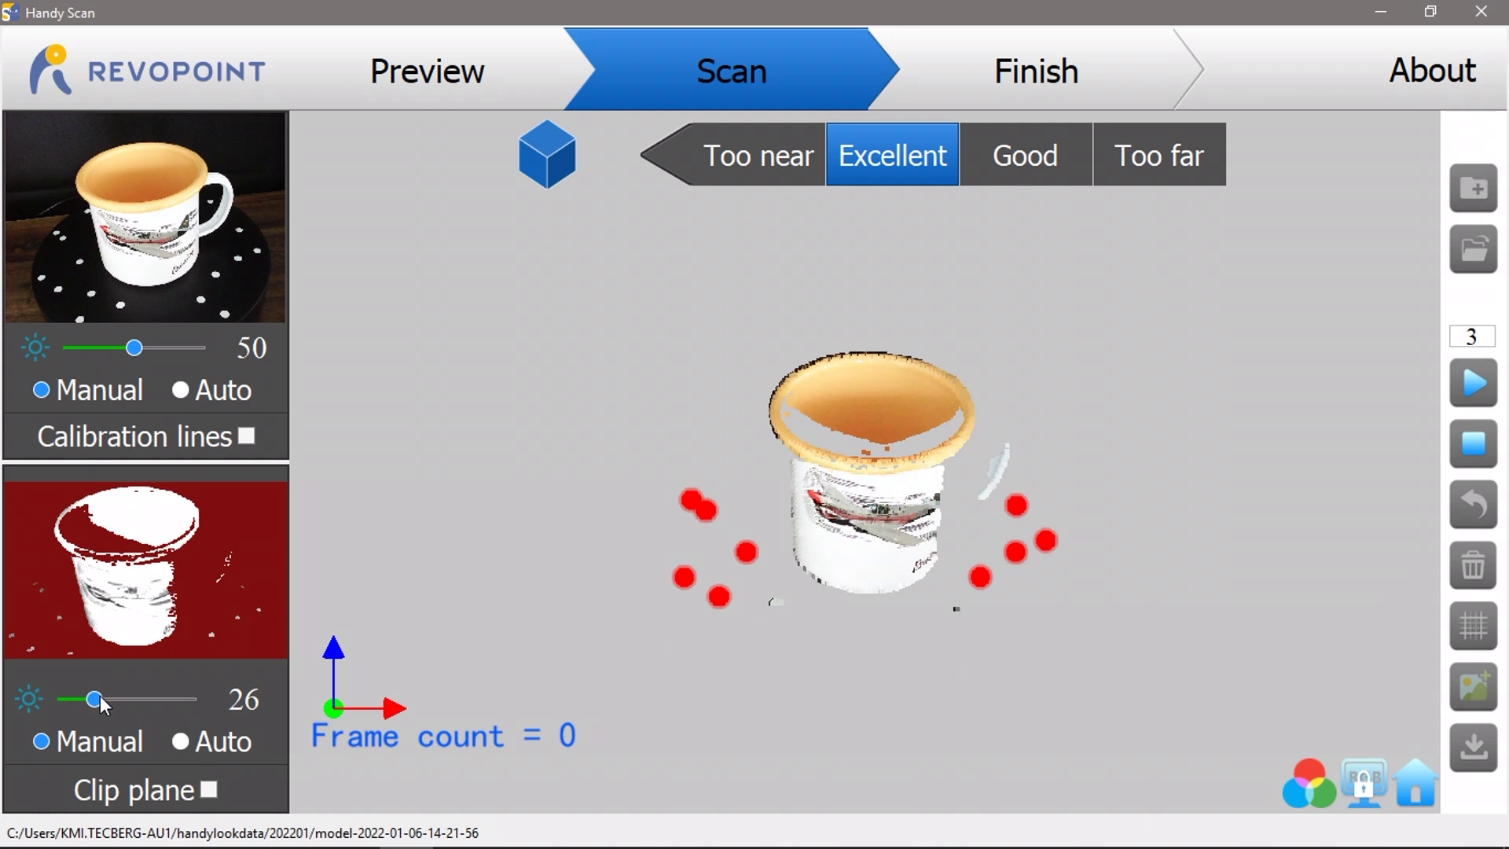
drag(96, 699, 87, 699)
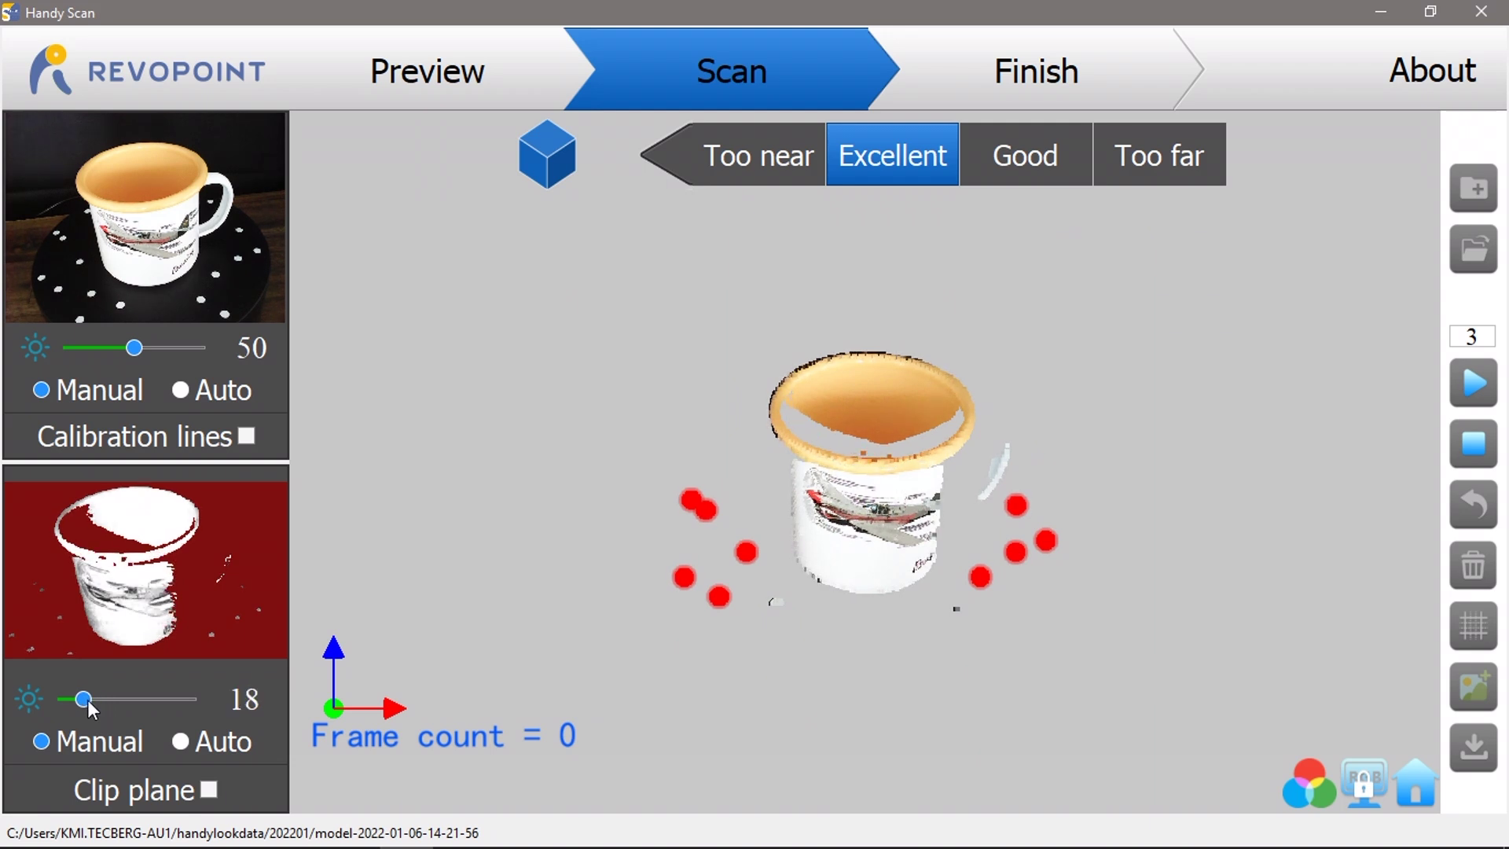
drag(87, 699, 80, 697)
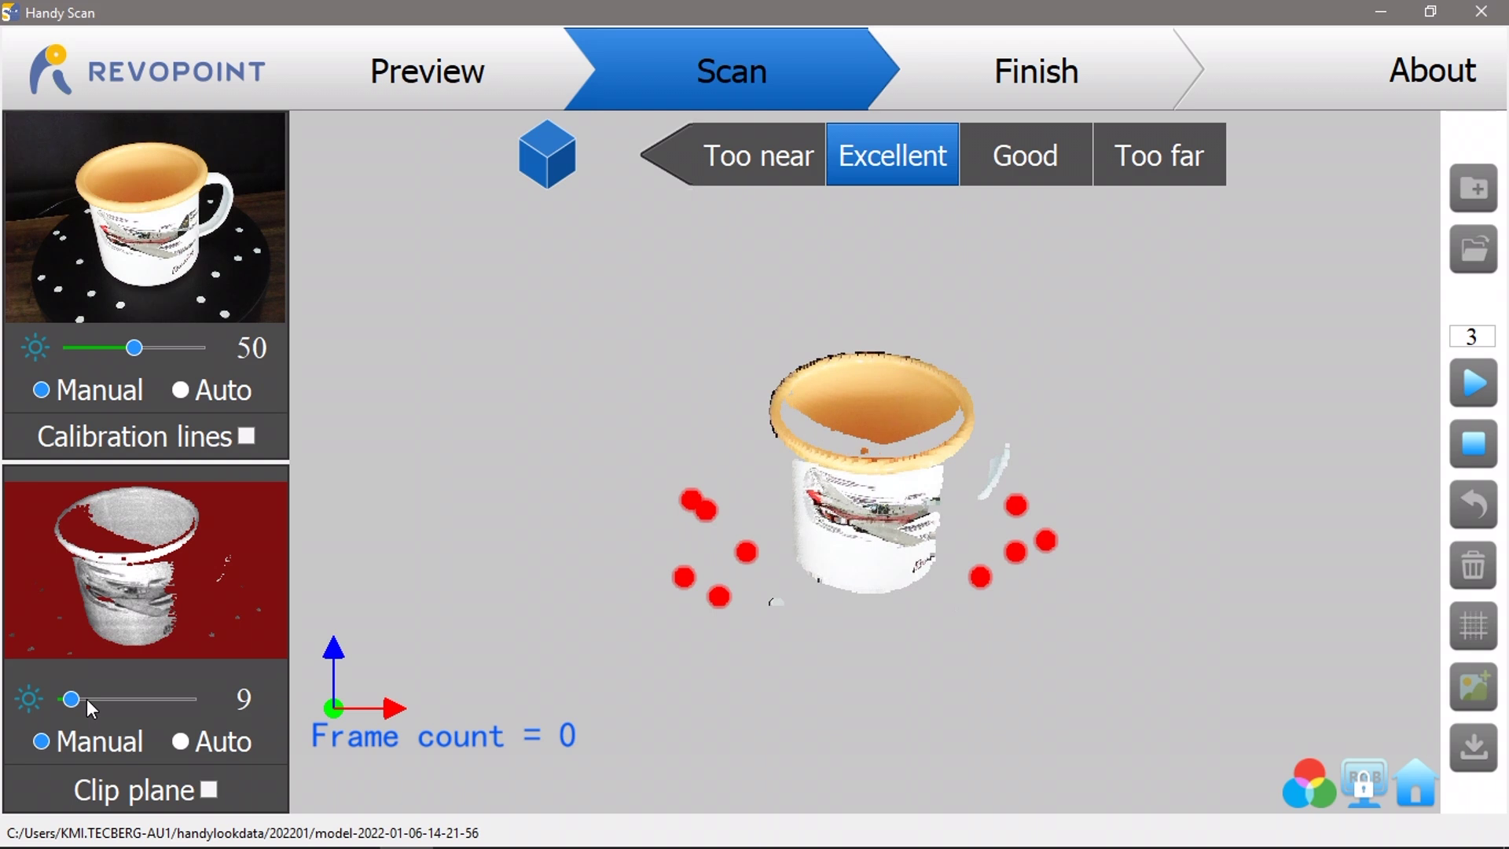
drag(75, 697, 85, 700)
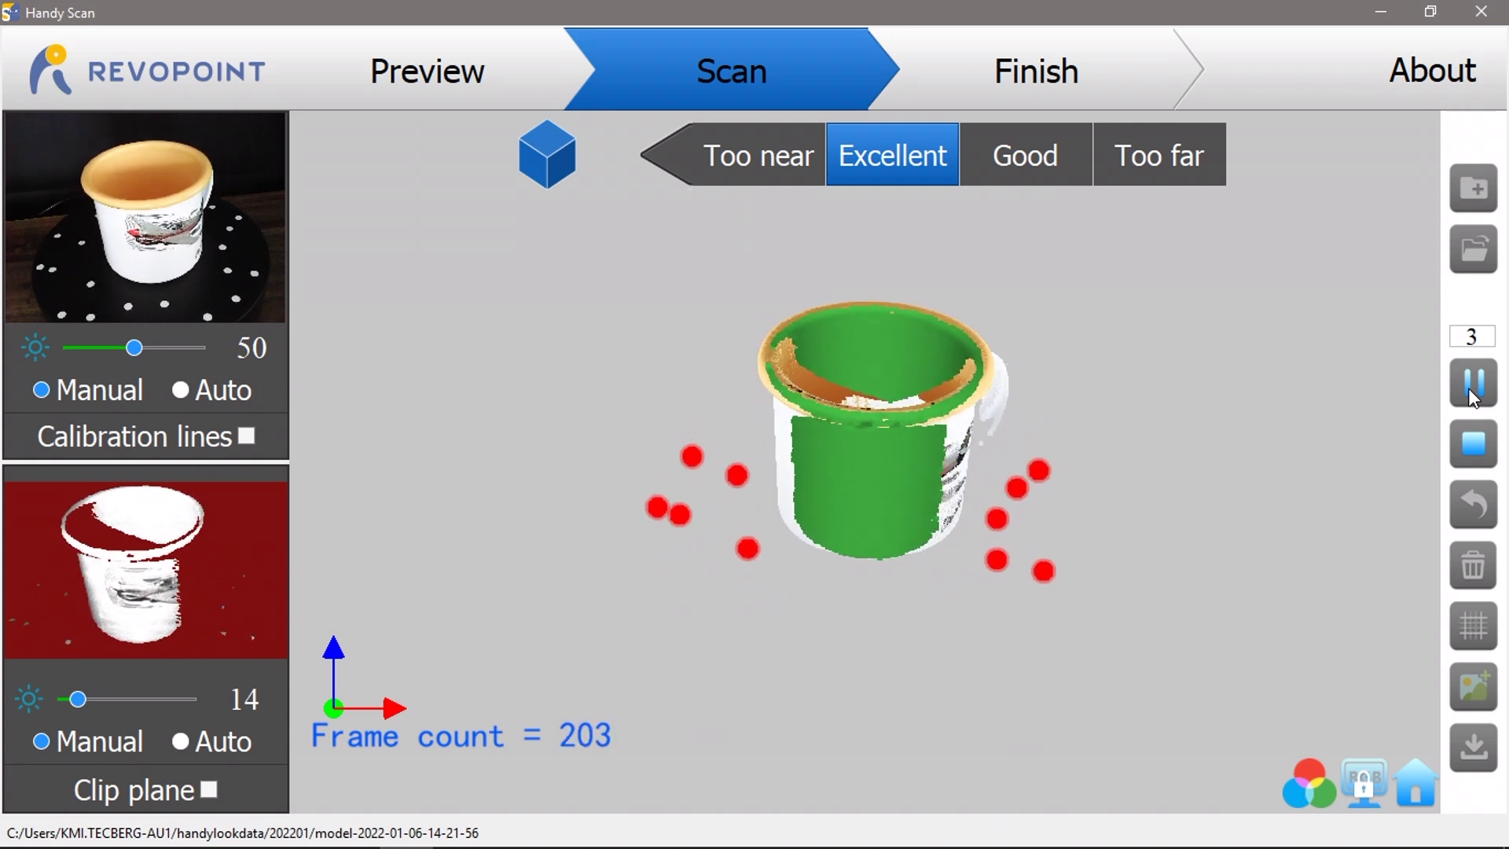
Step: Stop the upright mug scan, complete the fusion, and turn the point cloud to show the handle
click(1472, 393)
click(778, 394)
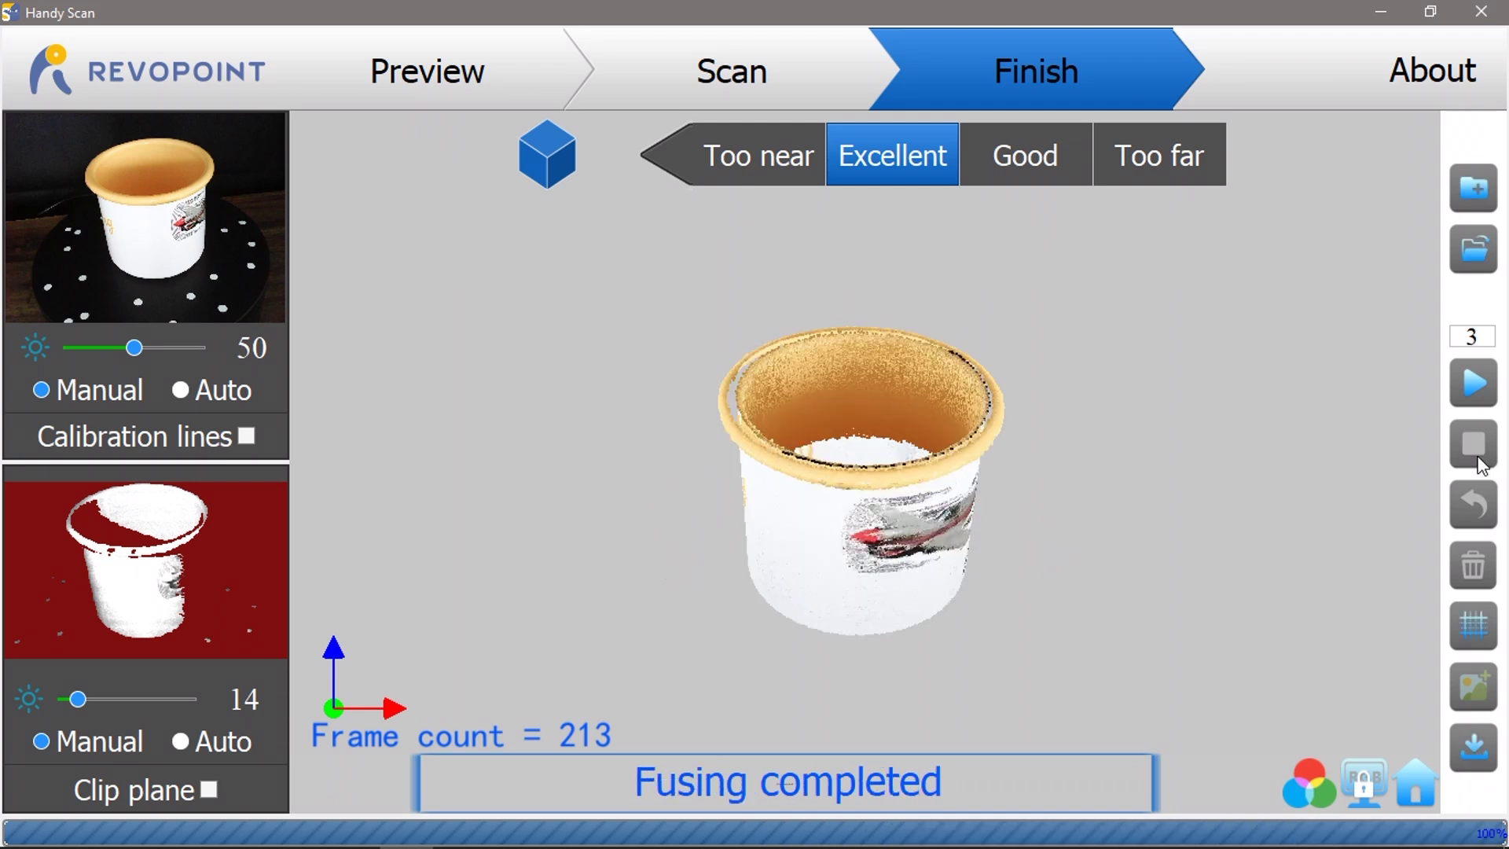
drag(1077, 518, 945, 550)
scroll(1014, 528, up, 3)
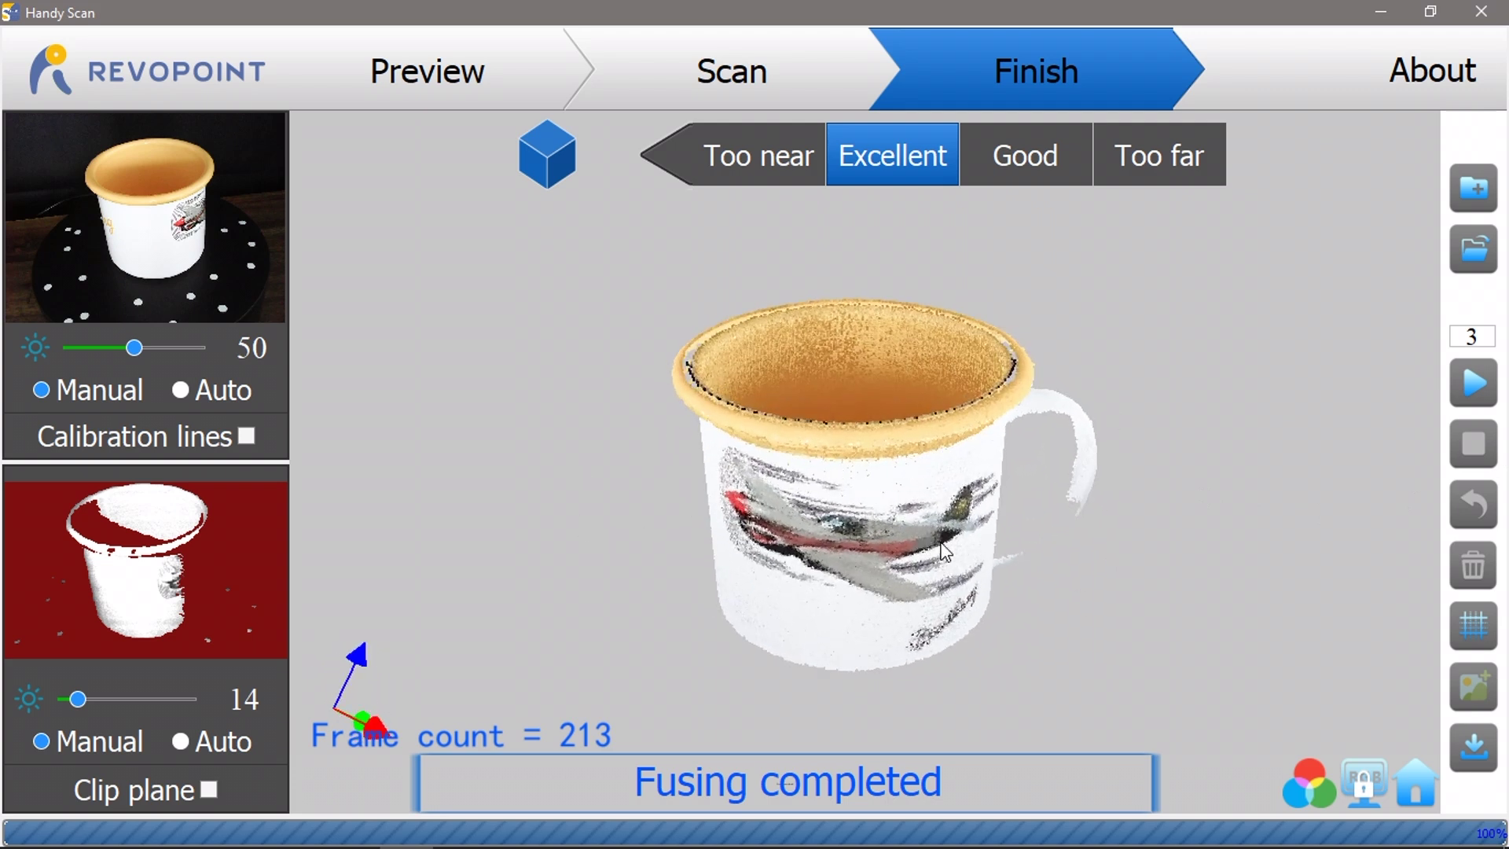
Step: Start a new project, scan the upside-down mug, and stop to fuse 237 frames
click(1487, 759)
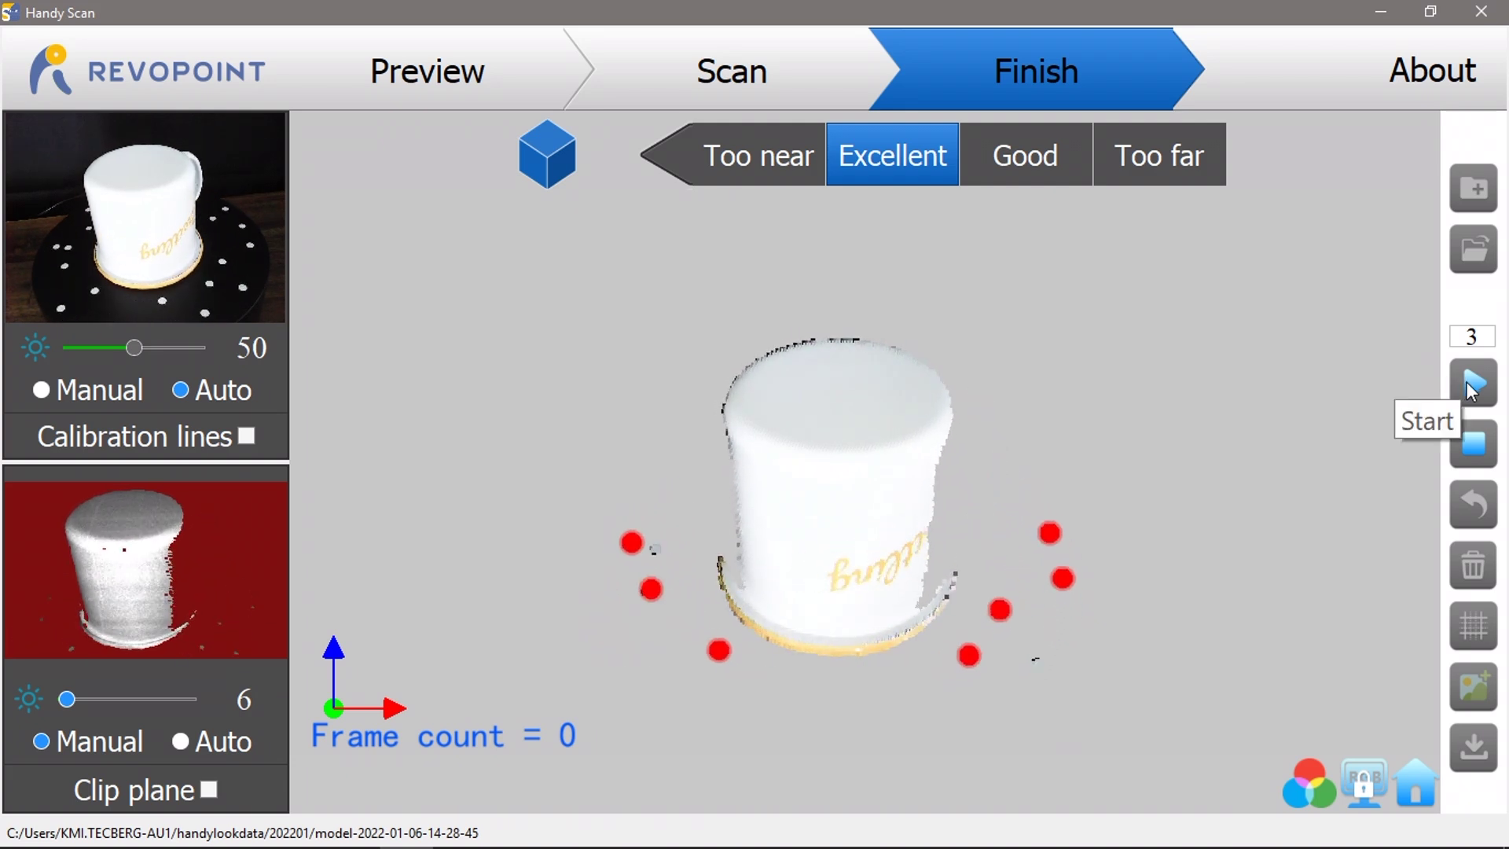
click(1469, 385)
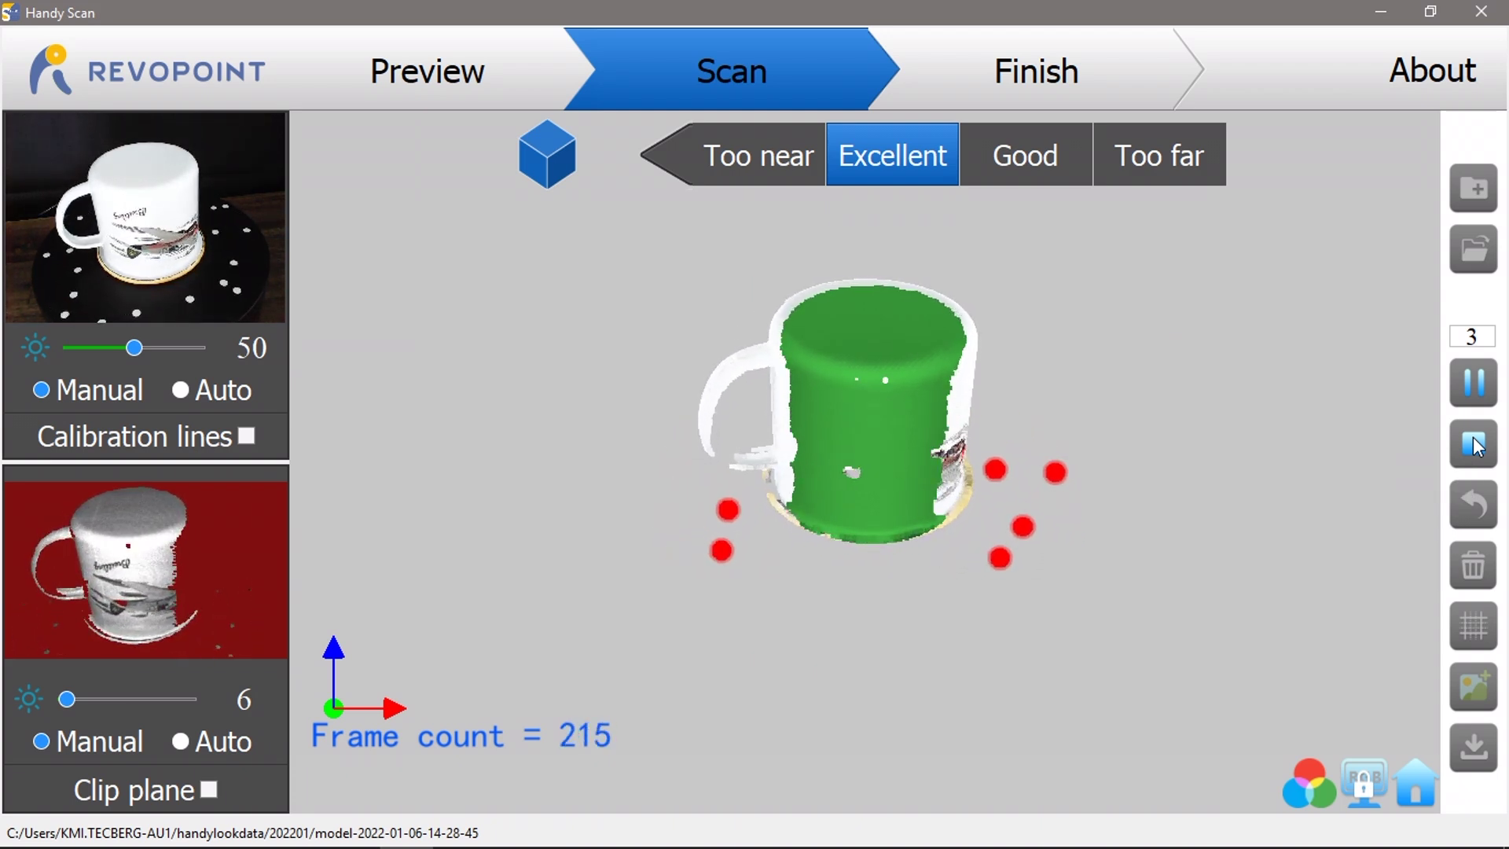
click(1474, 444)
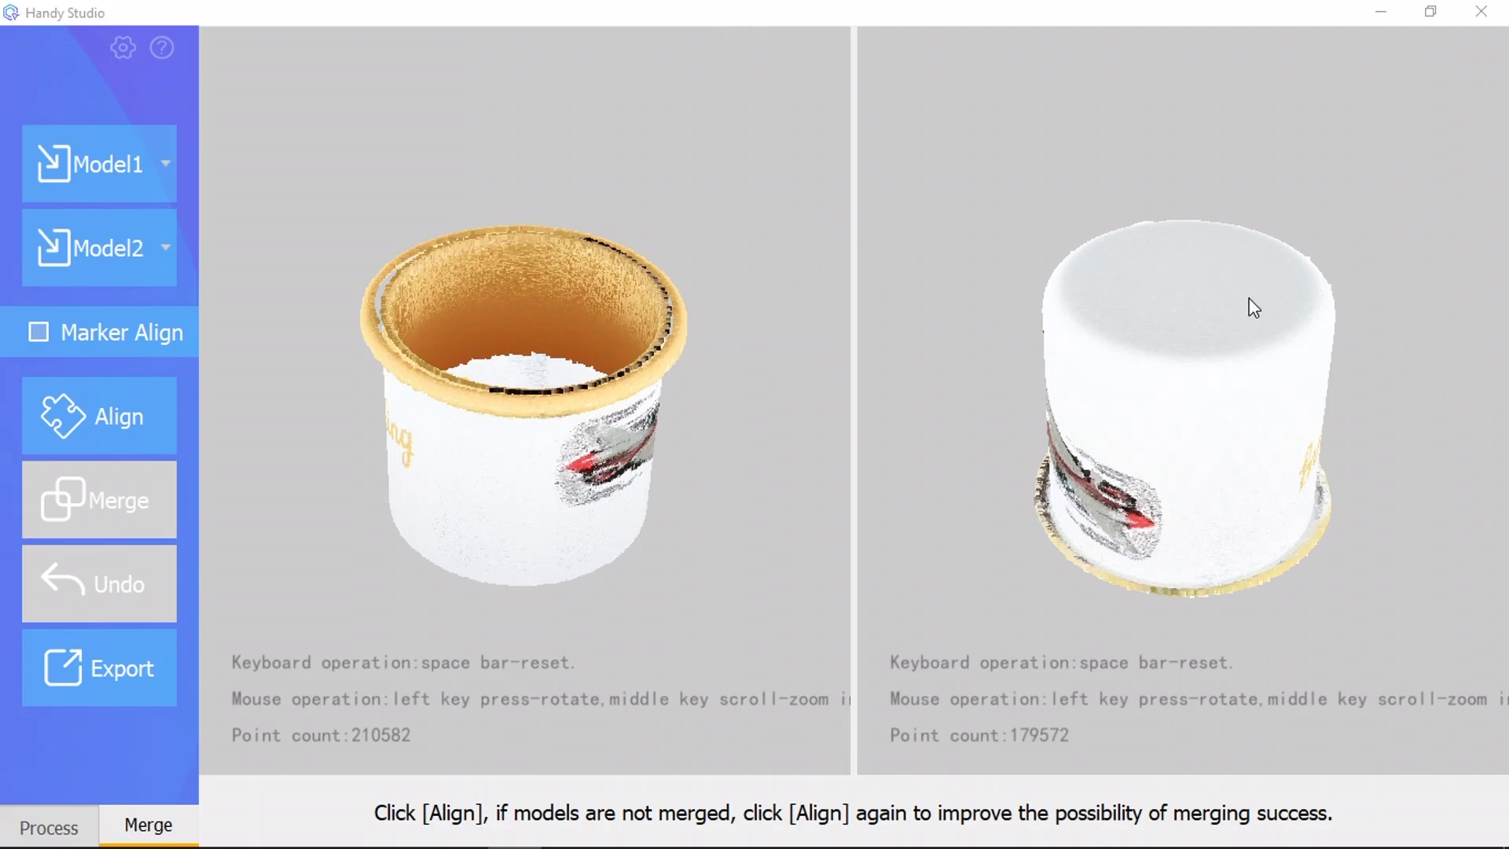
Step: Turn both mugs to matching handle-and-airplane views, auto-align them, and inspect the overlap
drag(1254, 306, 1050, 286)
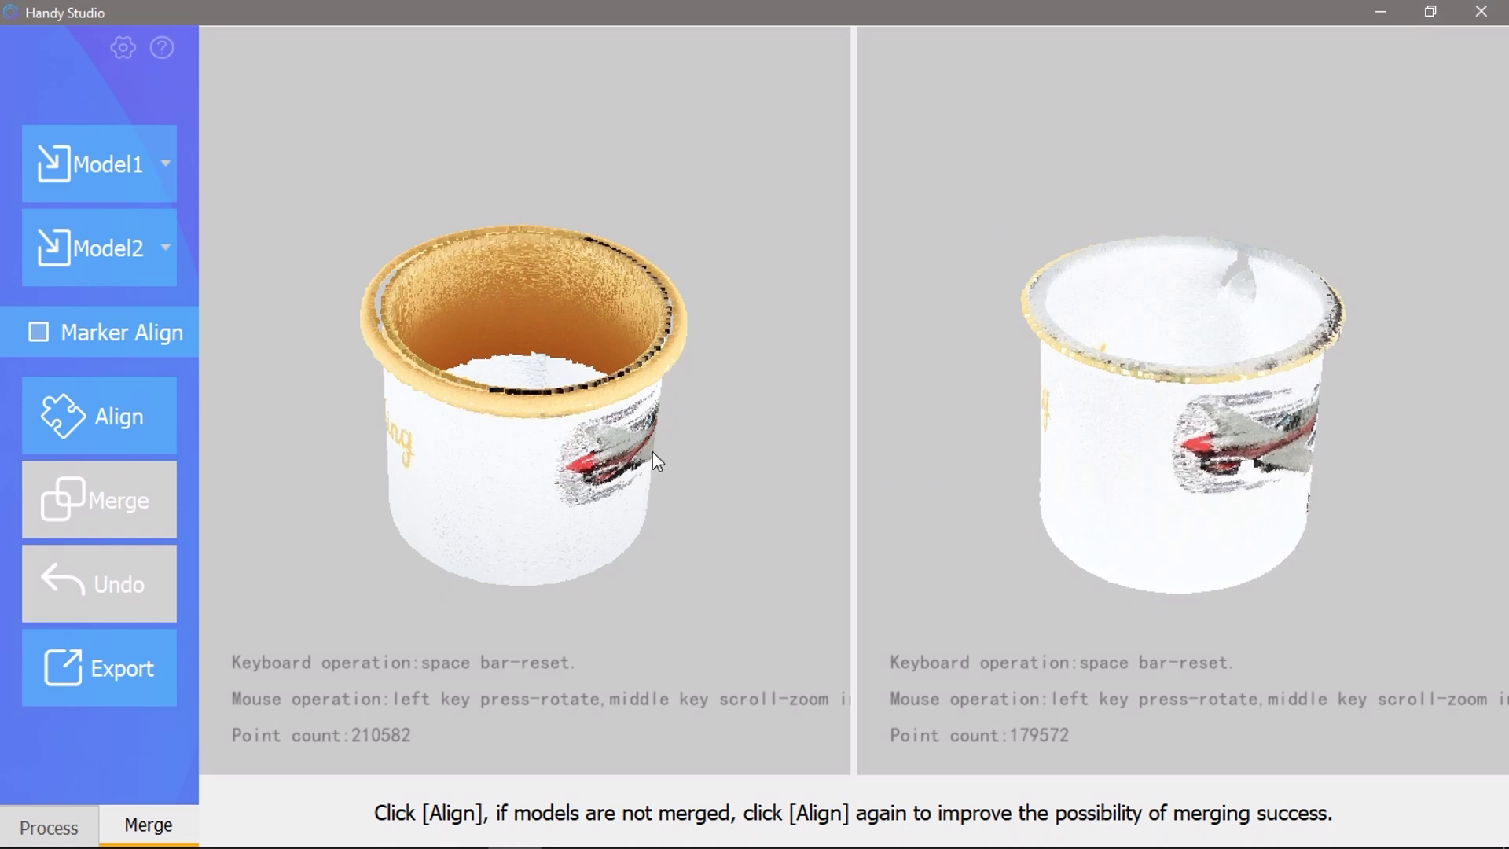
mouse_move(630, 528)
mouse_down()
mouse_move(564, 472)
mouse_move(461, 455)
mouse_move(496, 385)
mouse_up()
drag(1198, 454, 1110, 410)
drag(1207, 495, 1158, 495)
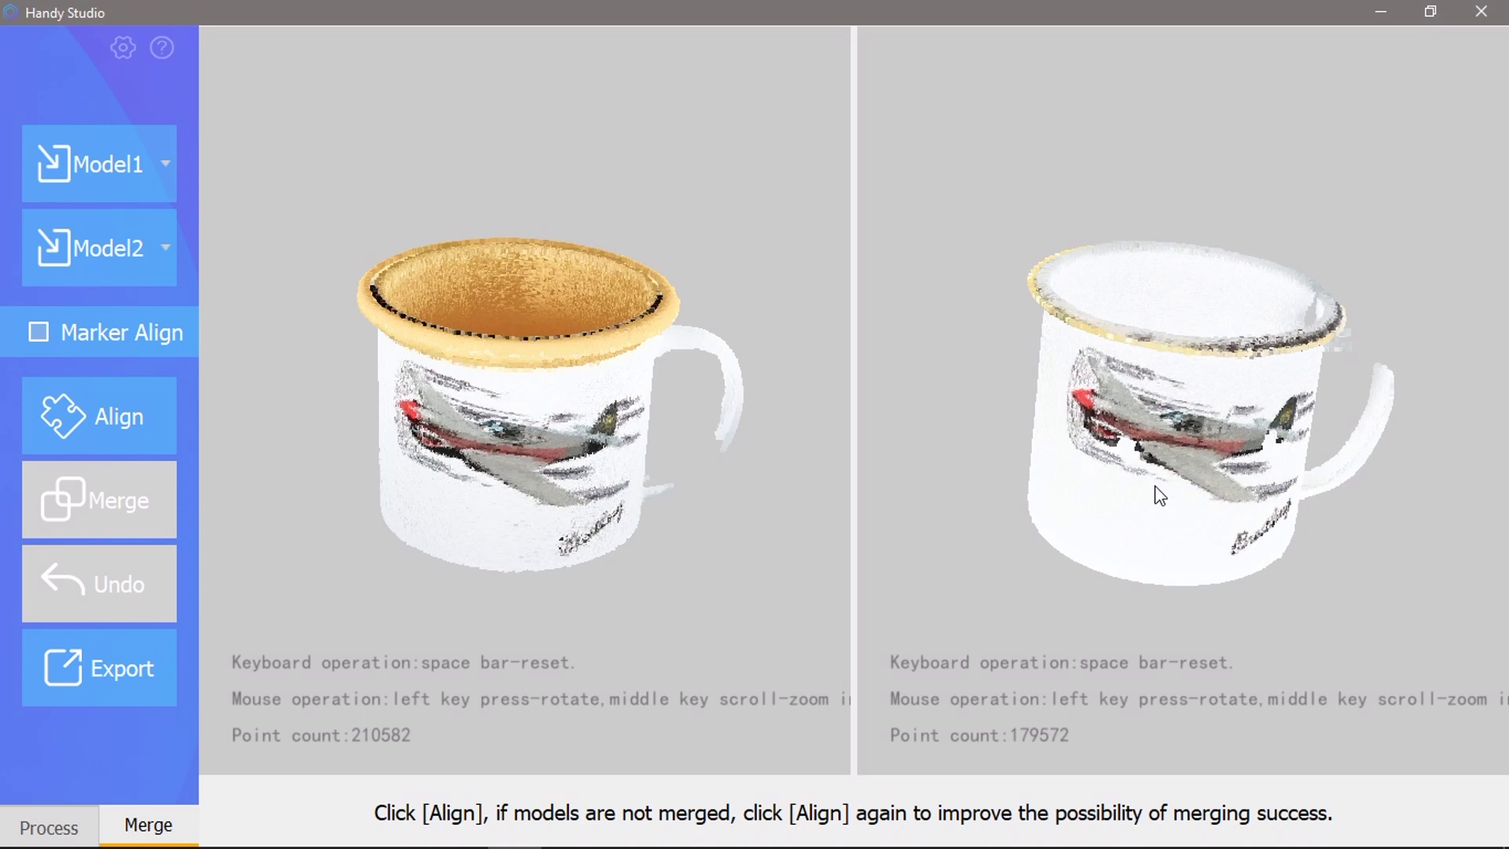
click(128, 432)
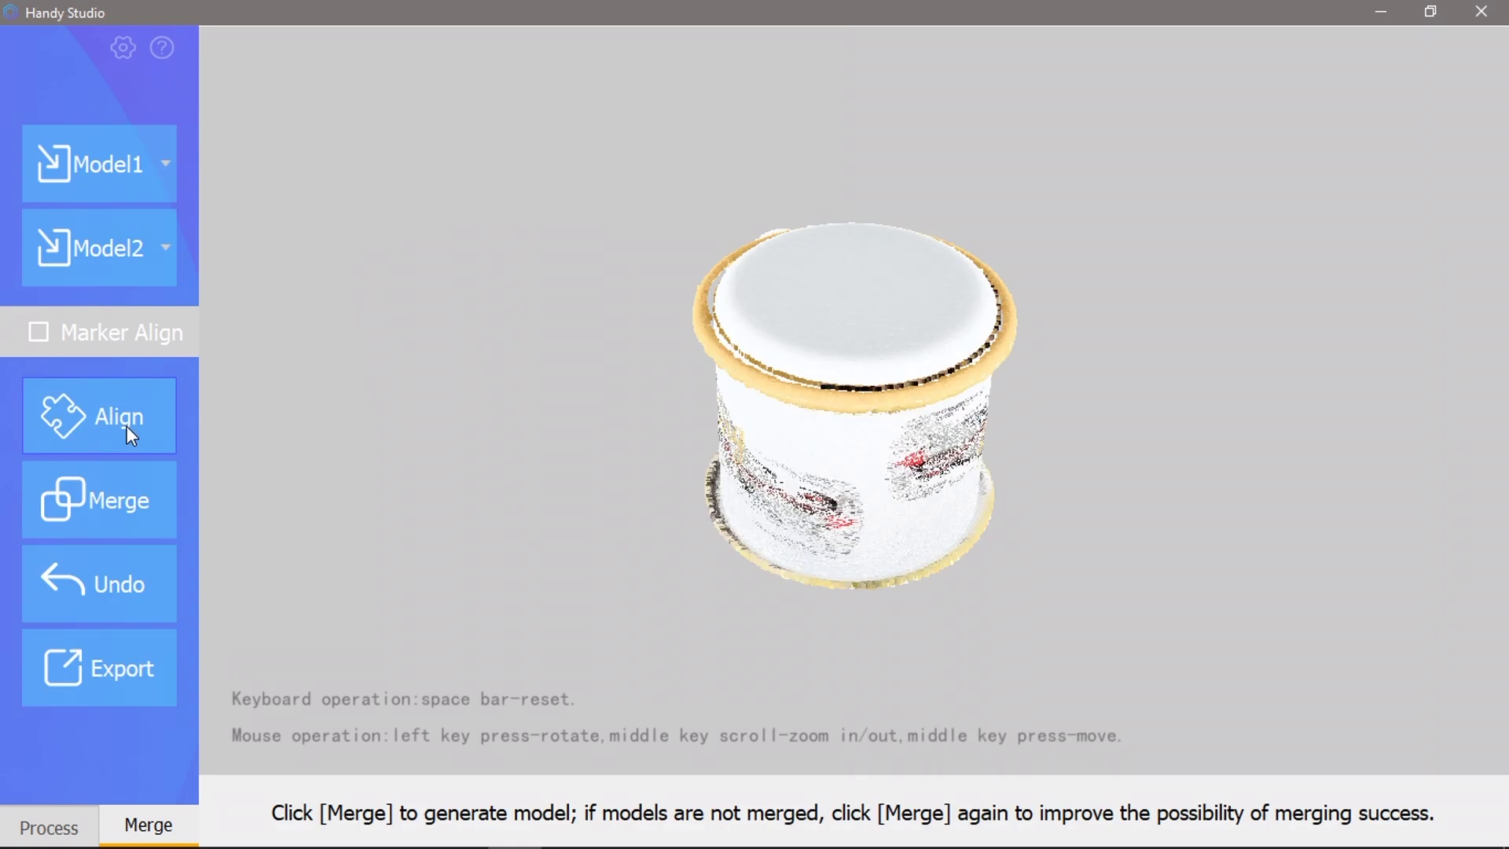
drag(871, 597, 426, 472)
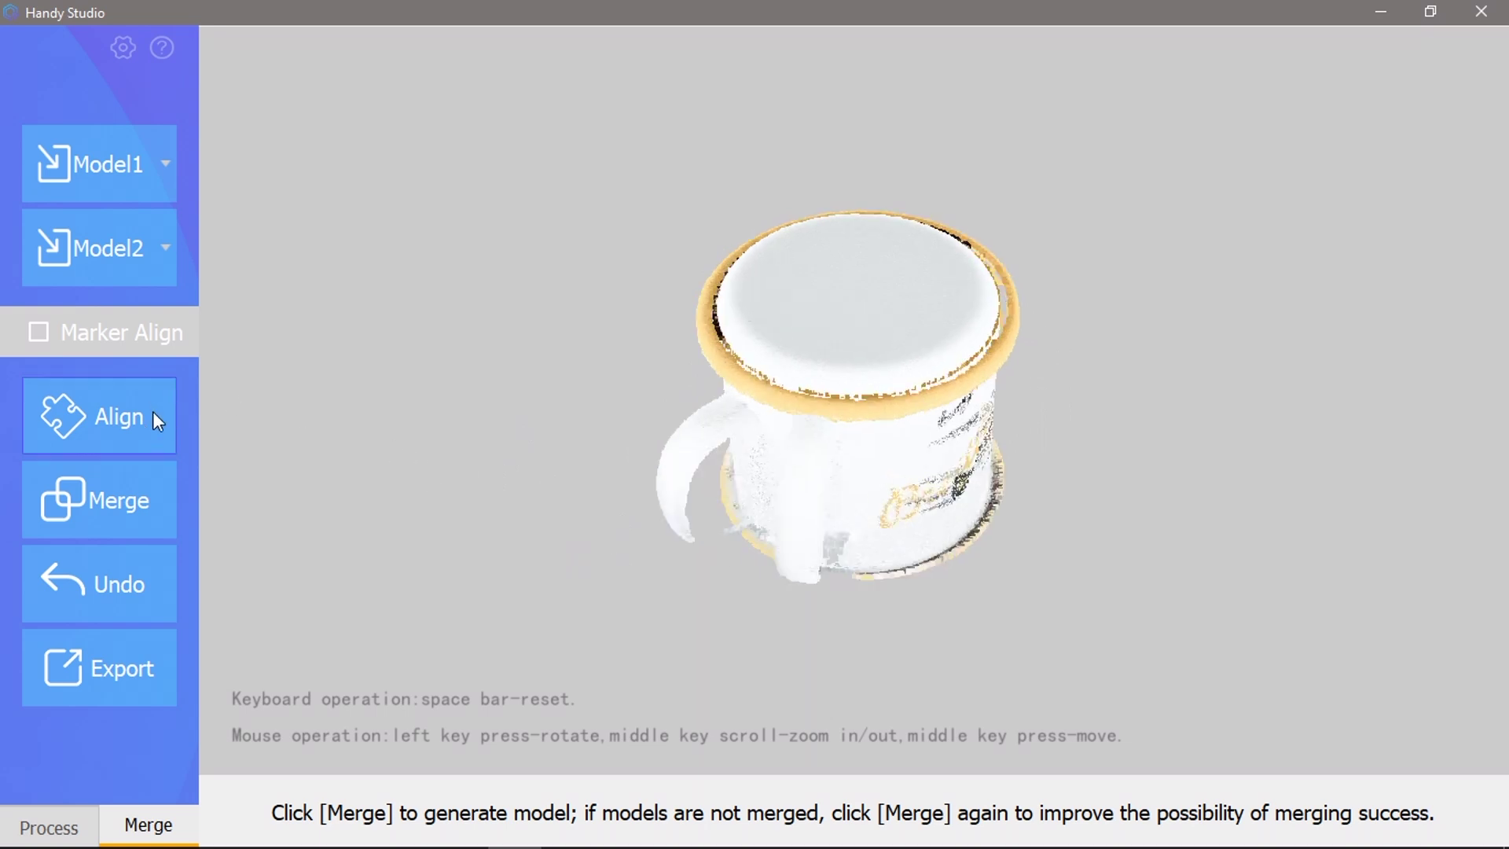
Step: Enable Marker Align and place the first matching markers on both mug scans
click(70, 415)
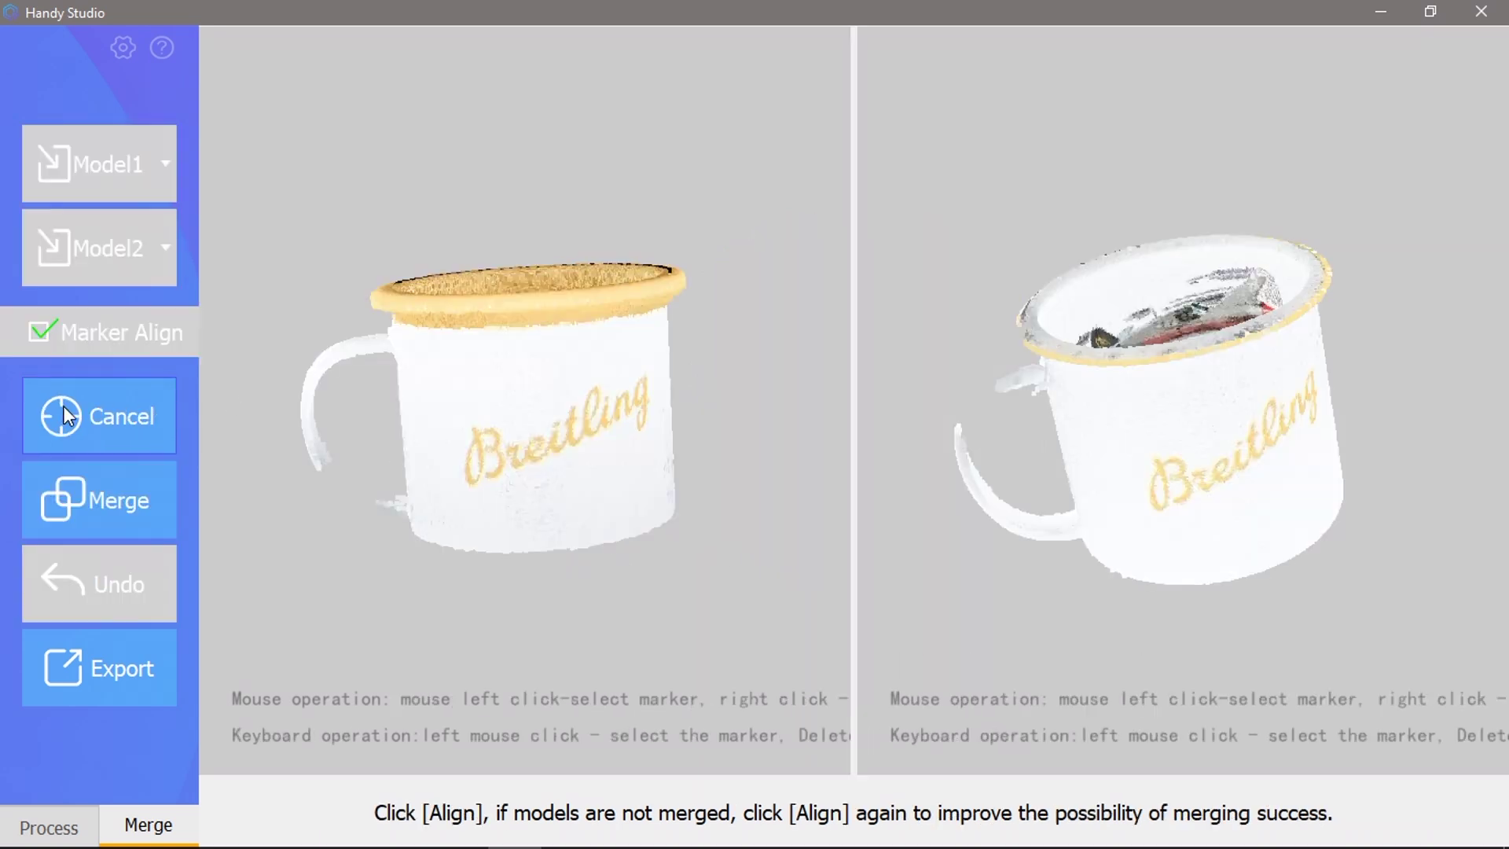
click(474, 429)
mouse_move(1188, 520)
mouse_down()
mouse_move(1152, 455)
mouse_move(1157, 427)
mouse_up()
click(1157, 422)
drag(660, 484, 618, 409)
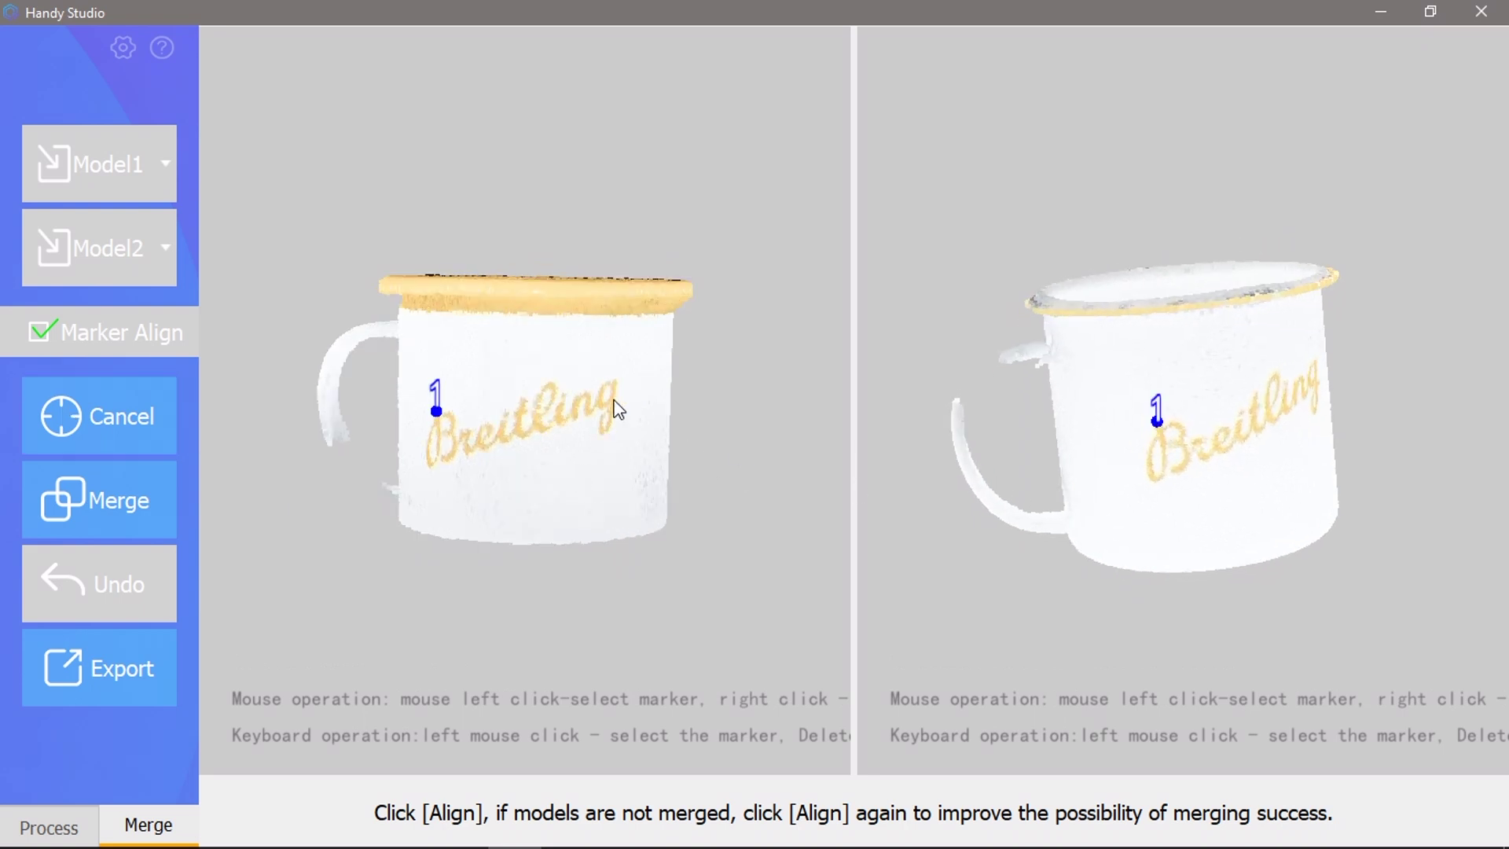
click(1248, 422)
mouse_move(1248, 422)
mouse_down()
mouse_move(1152, 462)
mouse_move(1140, 448)
mouse_up()
drag(605, 479, 572, 440)
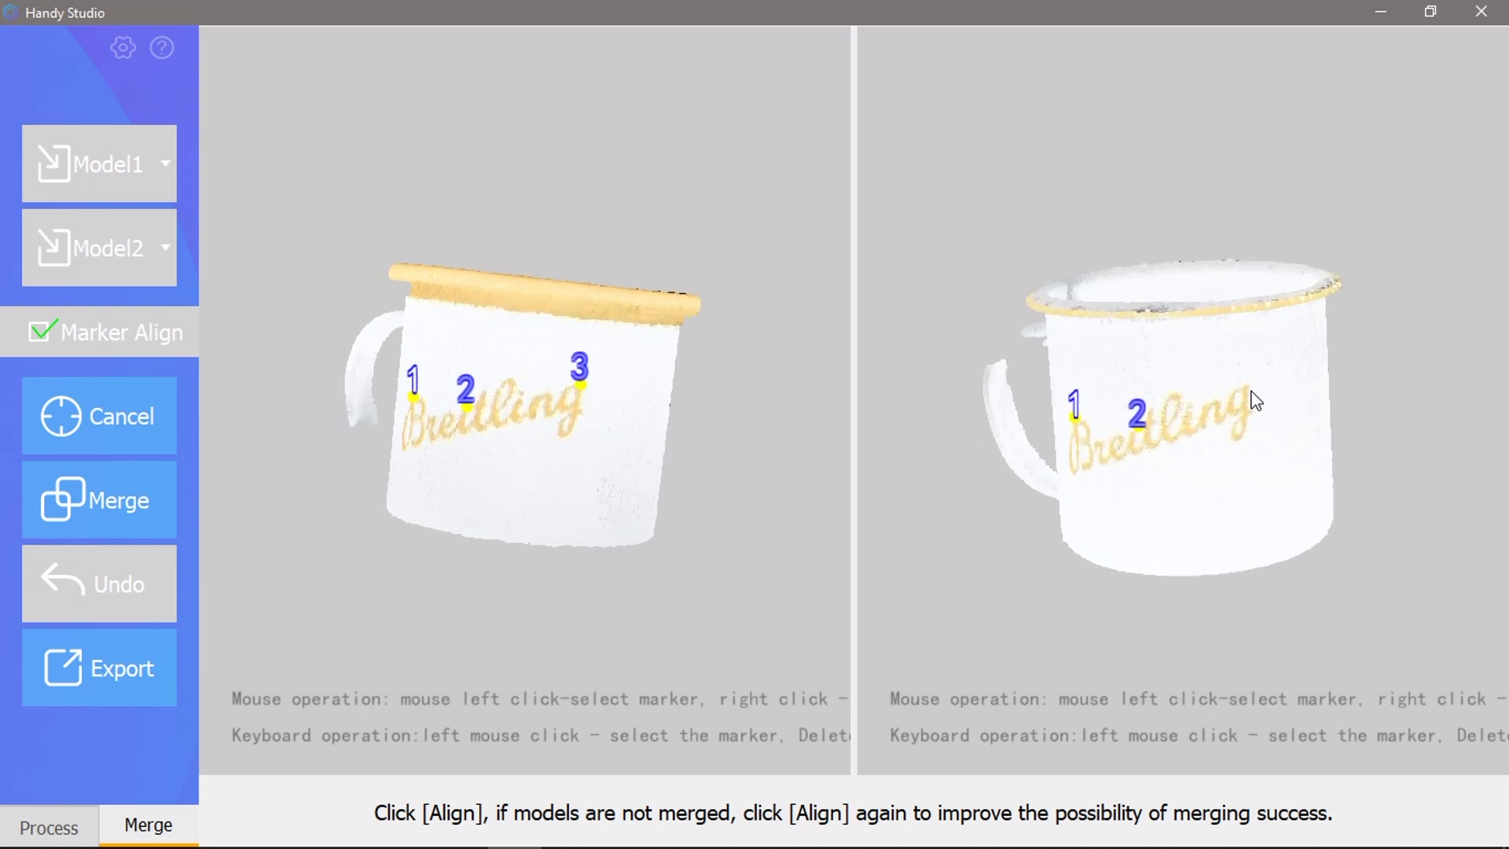
Step: Place matching marker 5 on both airplane prints and run the marker-based alignment
drag(755, 482, 451, 365)
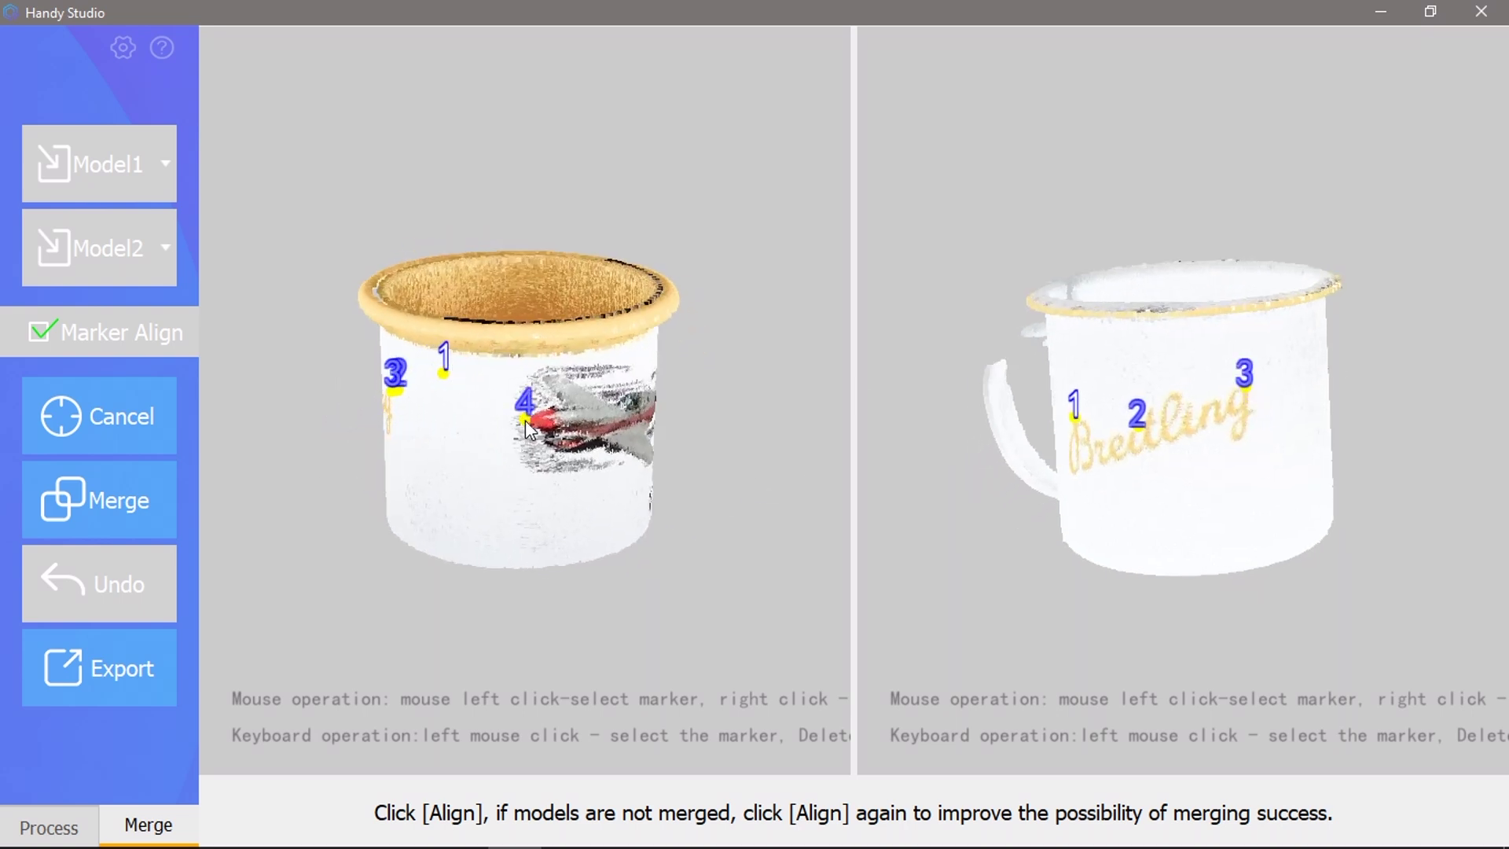
drag(1131, 425, 1190, 408)
drag(637, 481, 607, 507)
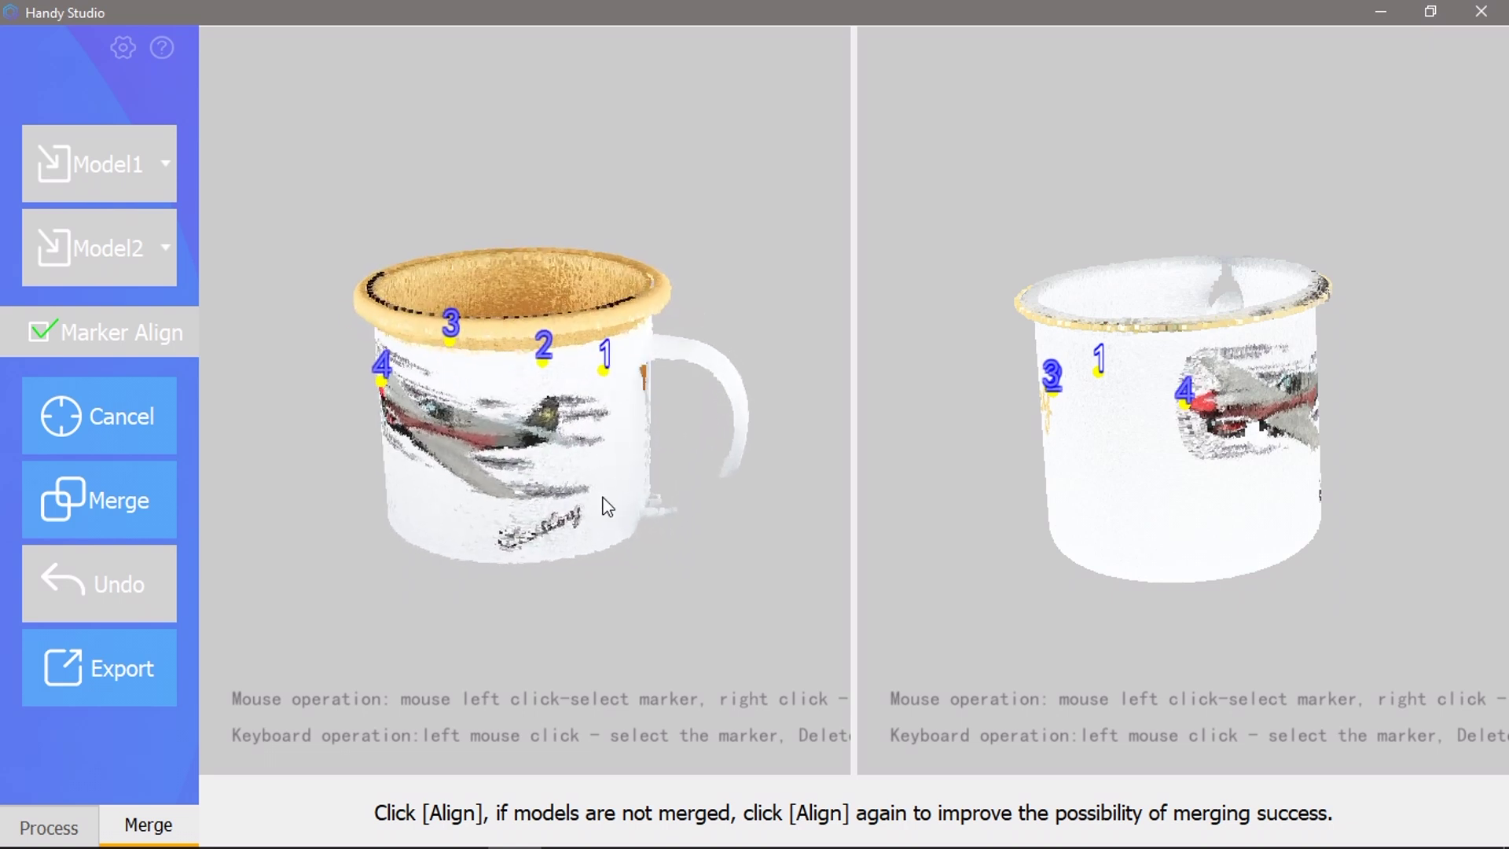
click(548, 415)
click(1230, 395)
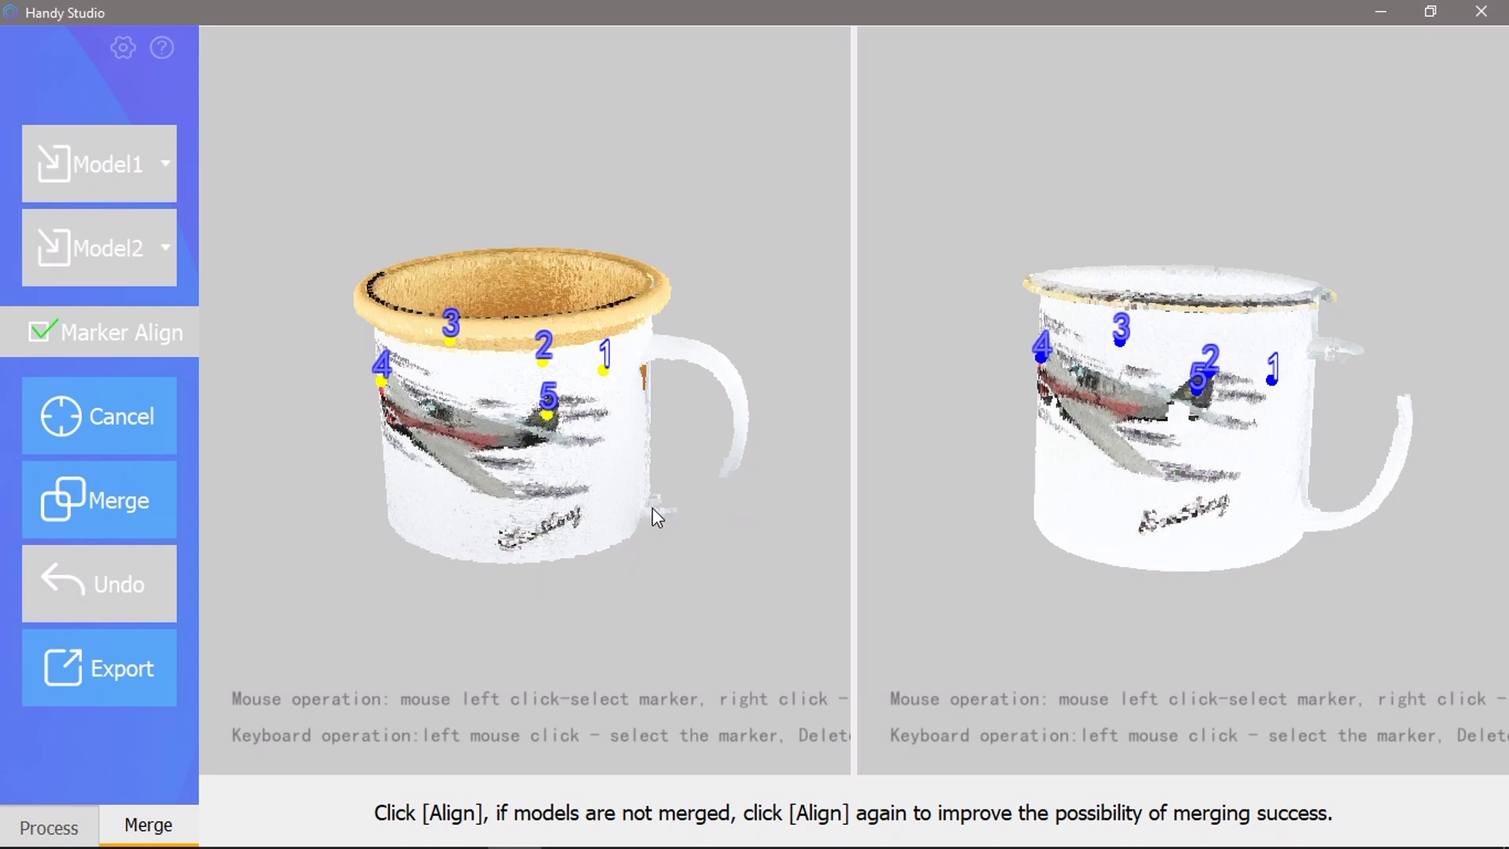
drag(626, 517, 564, 532)
click(166, 512)
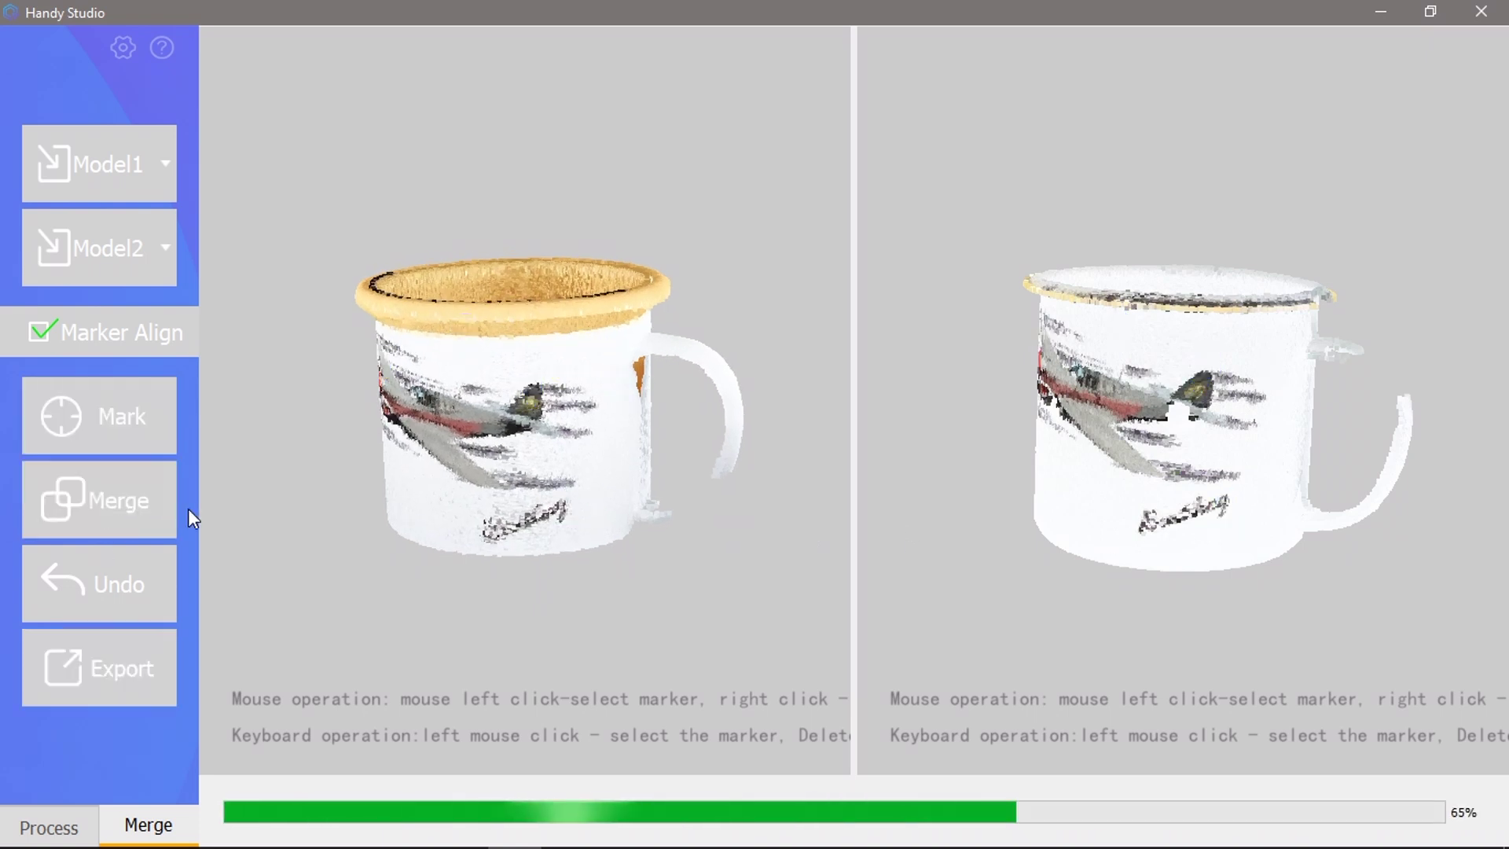
Step: Mesh the merged mug into a 845784-point, 1683915-face coloured surface and inspect it
drag(1105, 464, 876, 470)
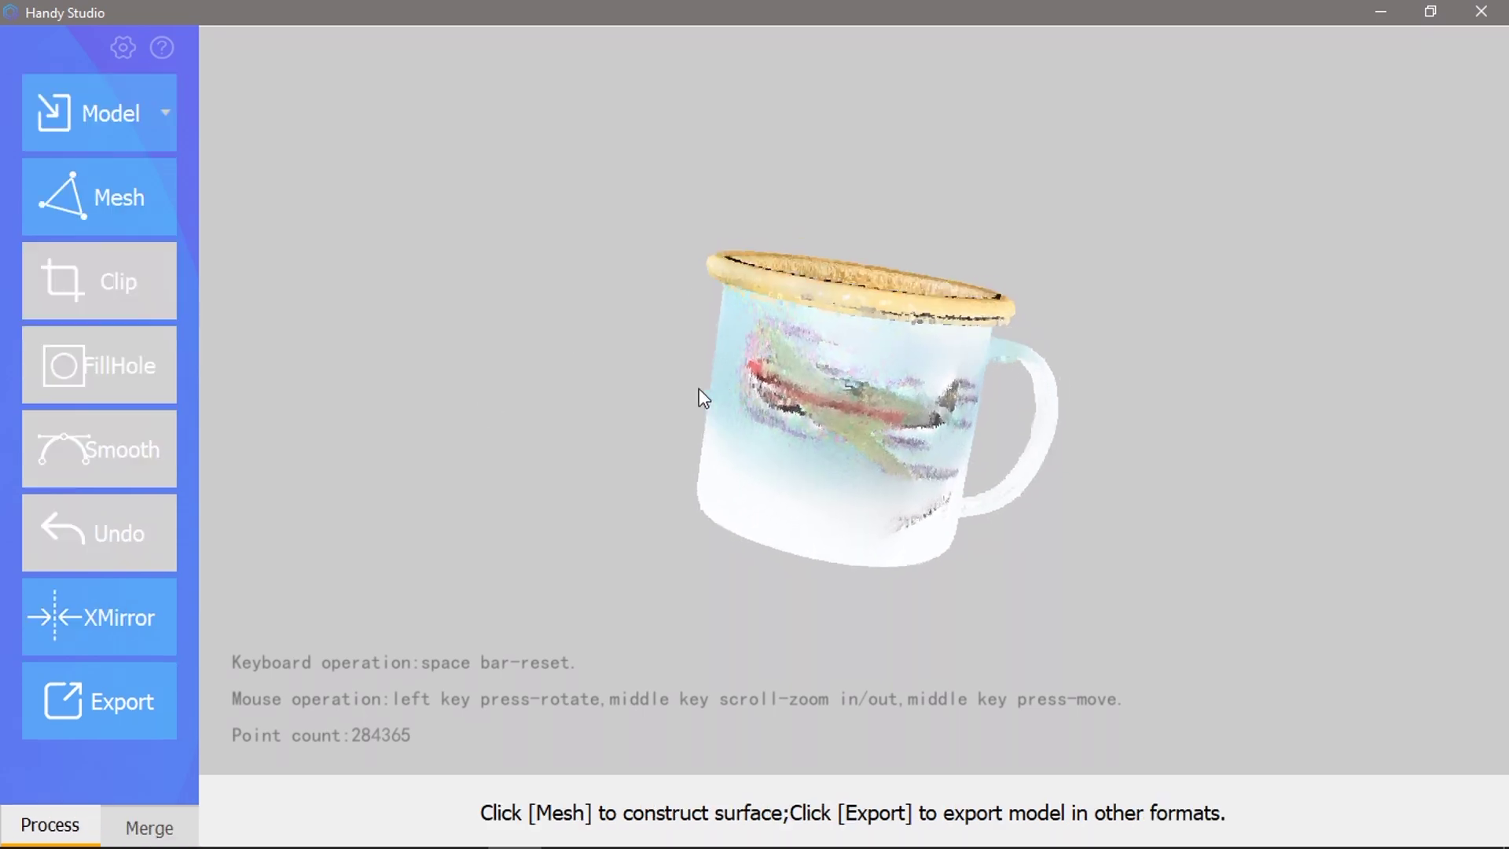
drag(704, 399, 681, 473)
scroll(809, 408, up, 3)
drag(831, 549, 723, 509)
scroll(730, 492, down, 1)
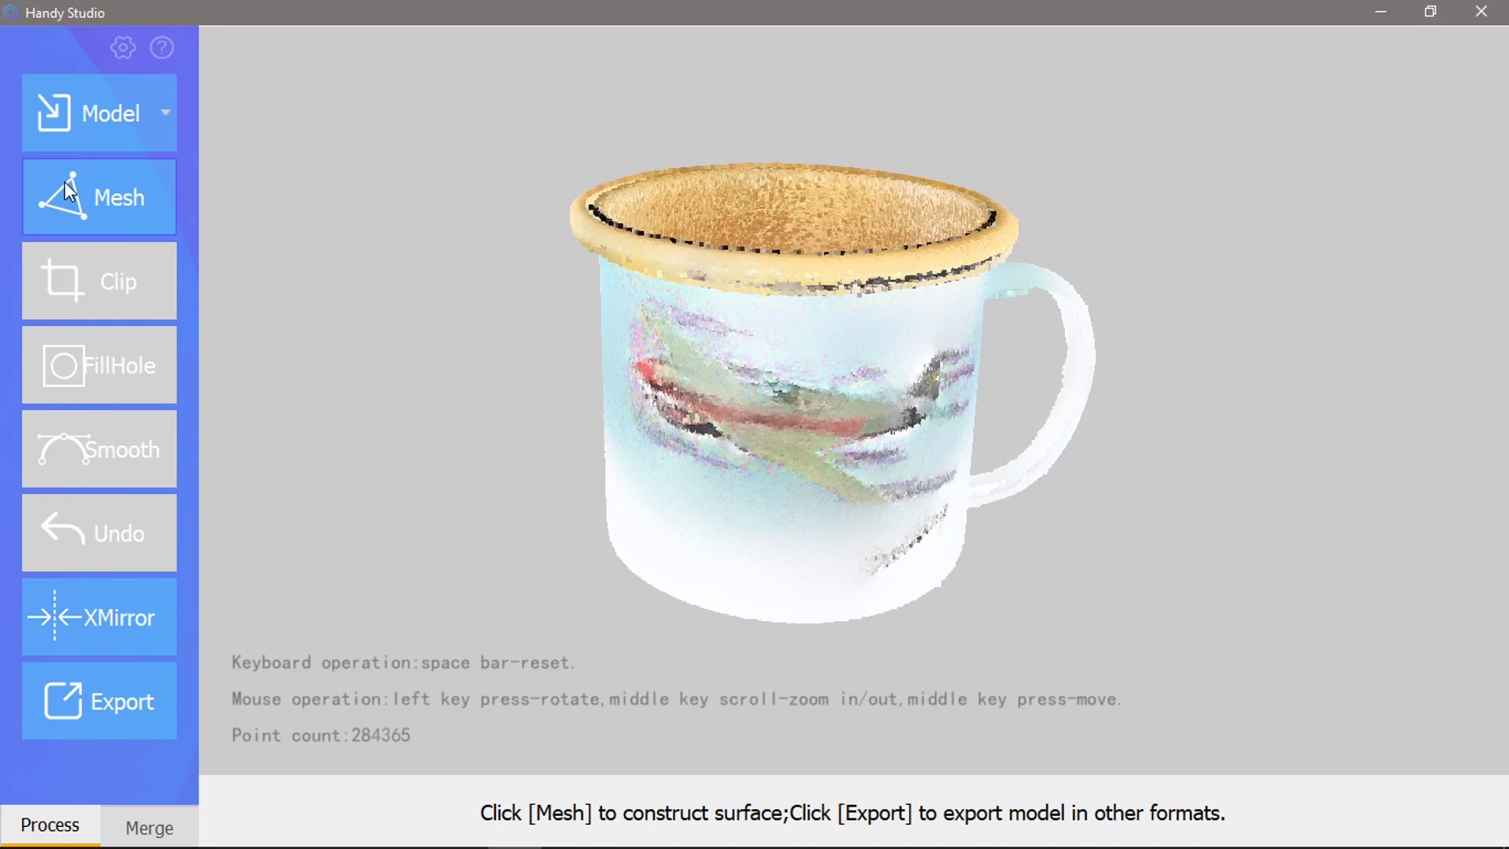
click(95, 186)
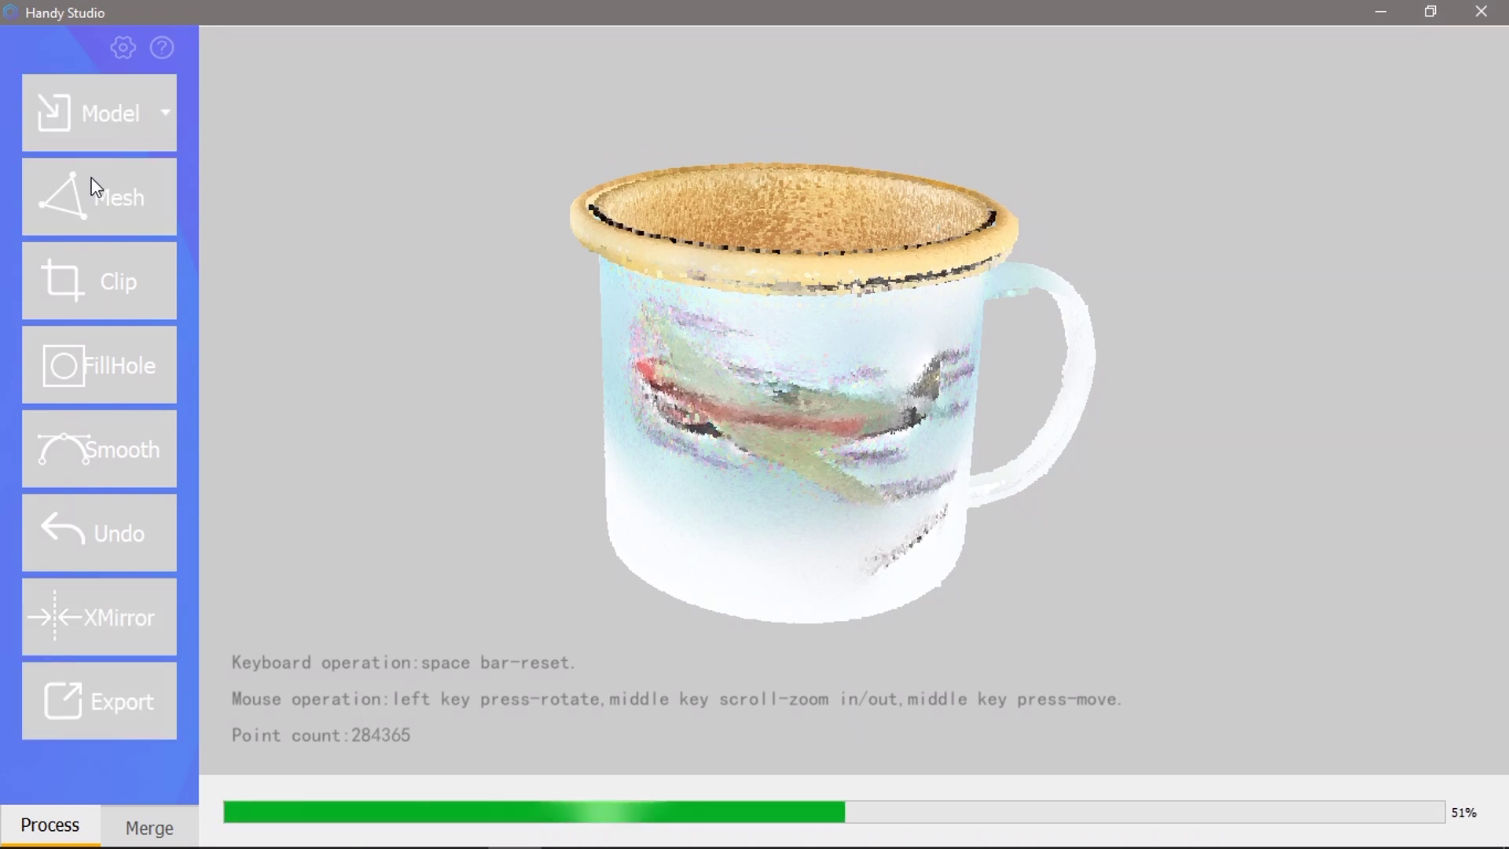
drag(1061, 456, 832, 465)
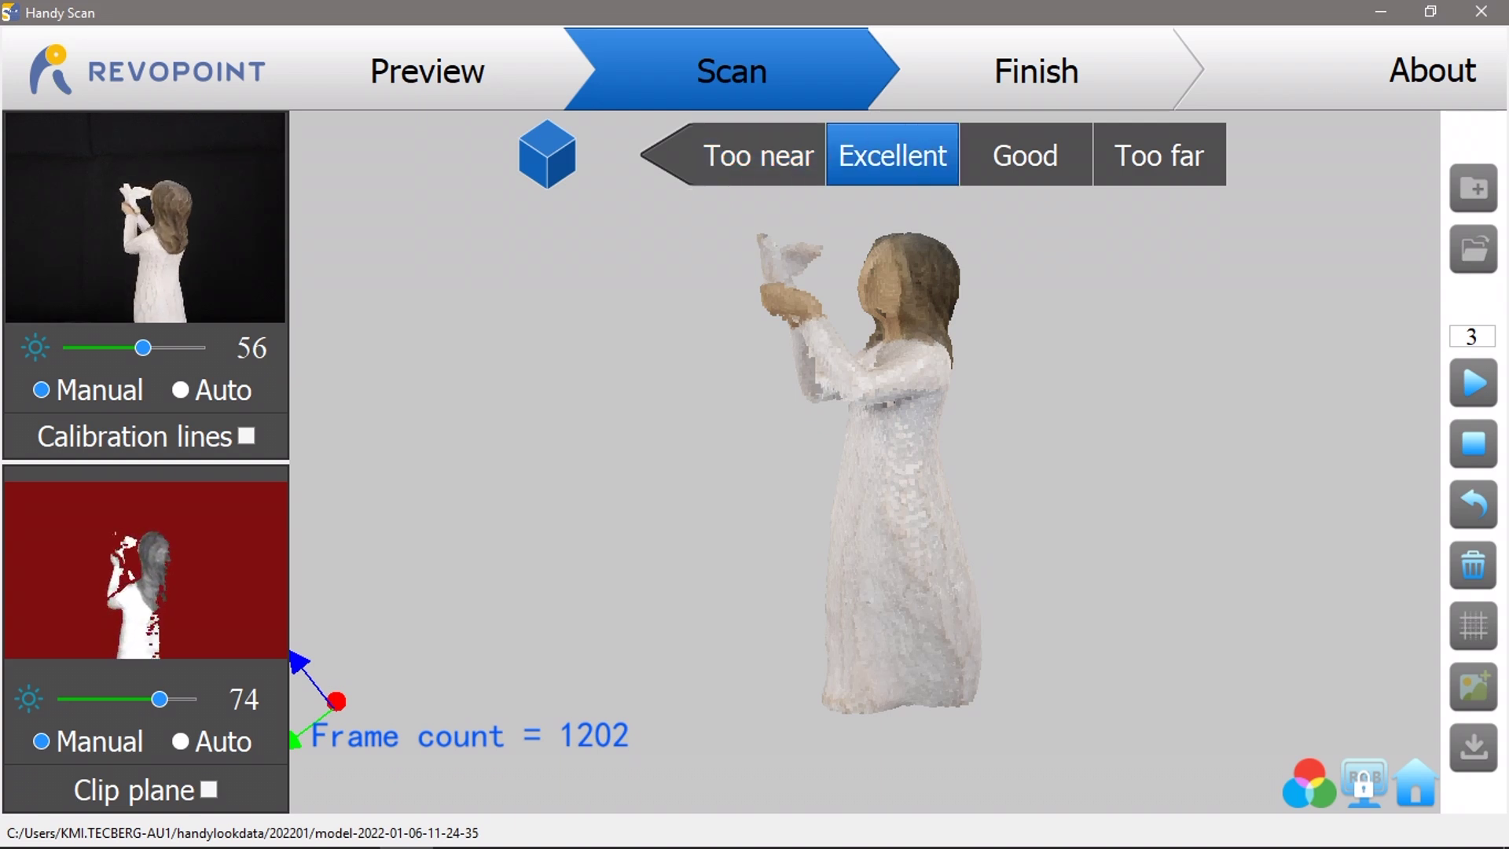
Step: Stop and complete the figurine scan, dismiss the save notice, and confirm hole filling and meshing
key(space)
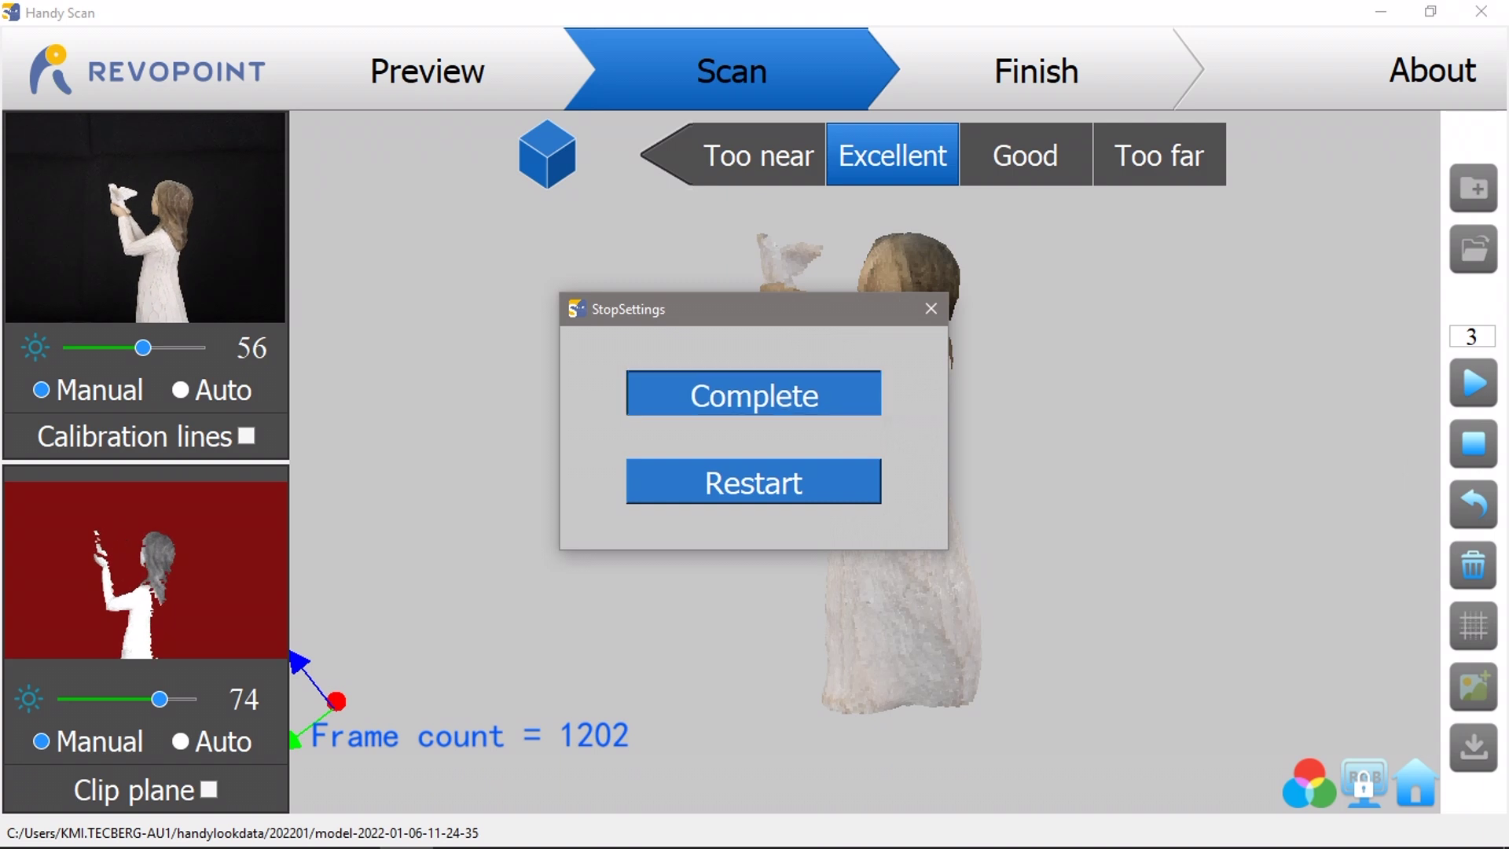
key(Return)
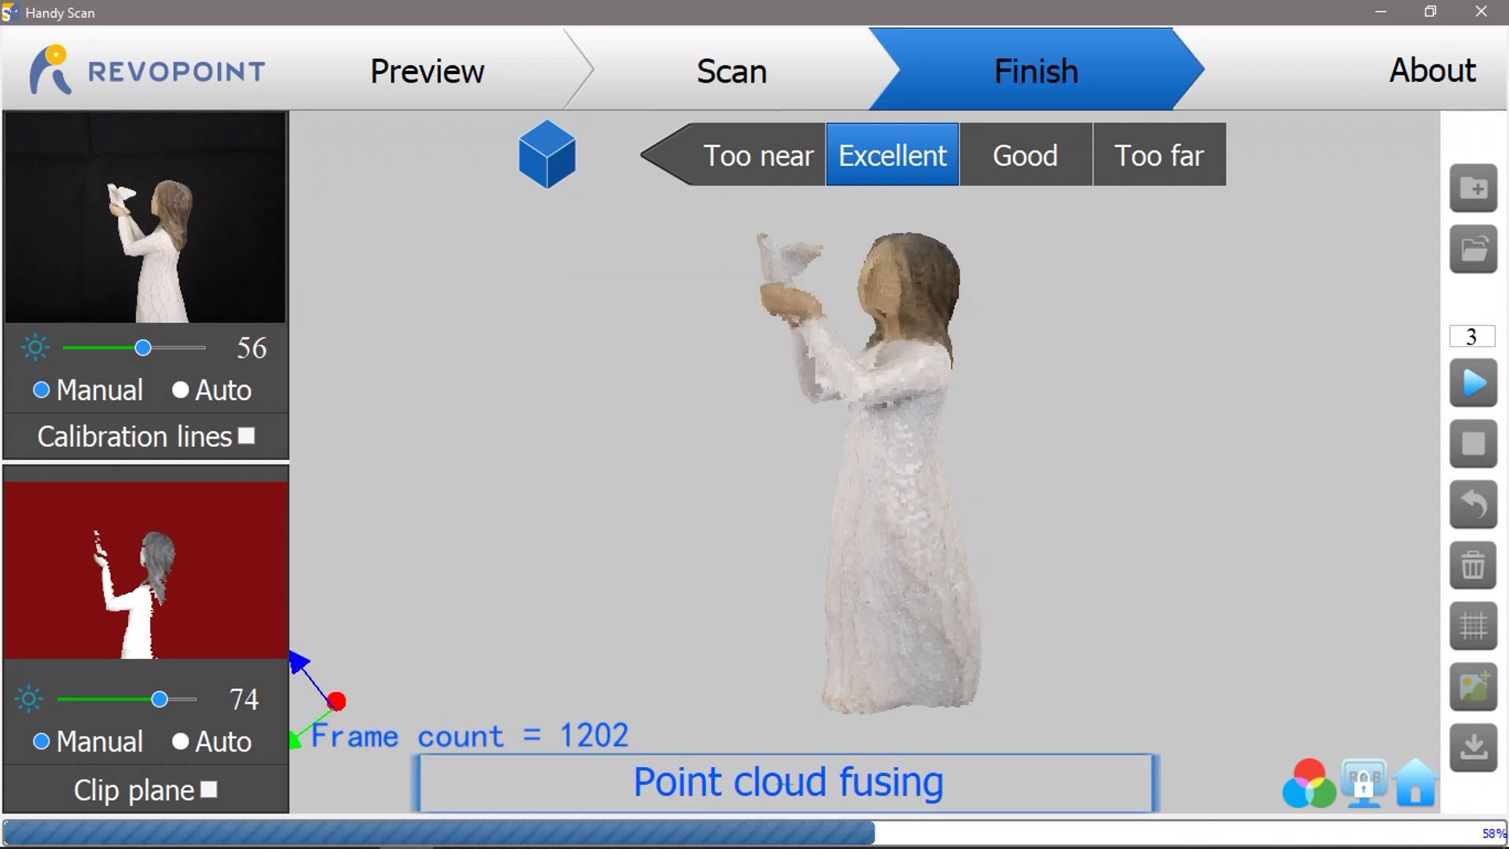
key(Return)
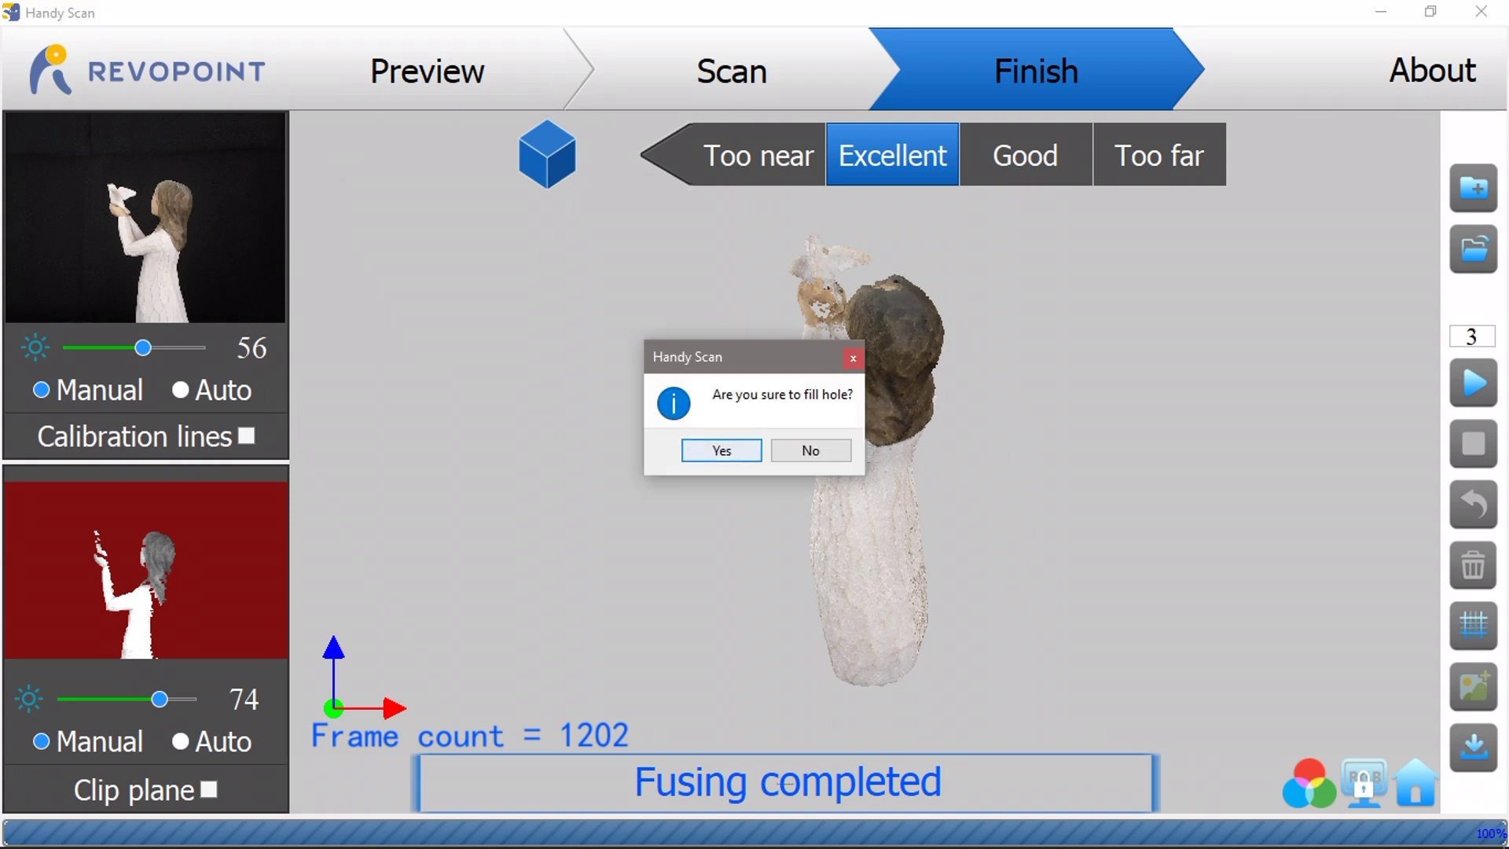
key(Return)
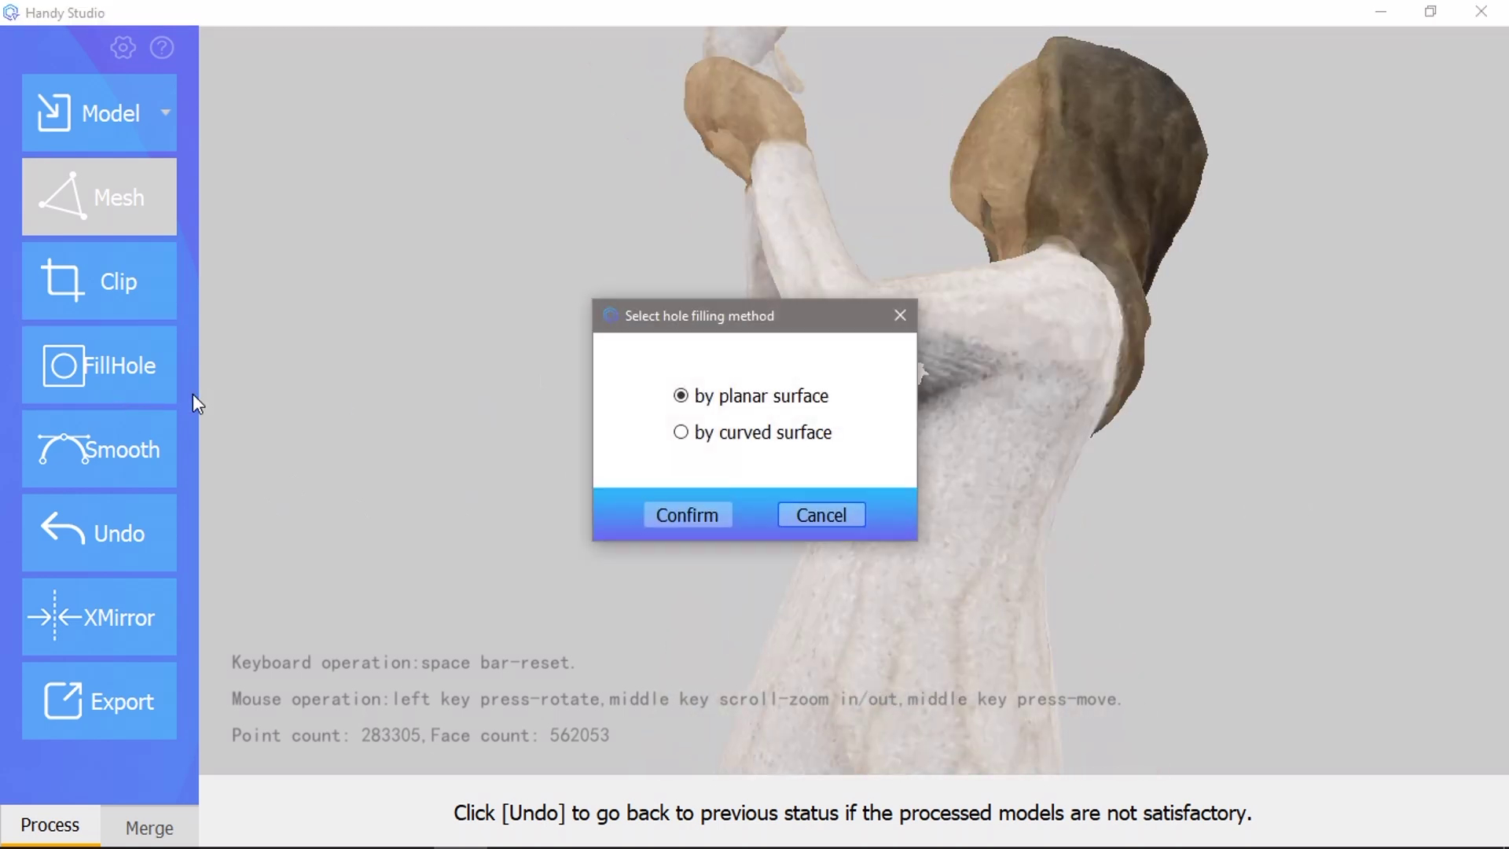
Step: Fill the figurine's holes by planar surface, reaching 306160 points and 612316 faces
click(687, 515)
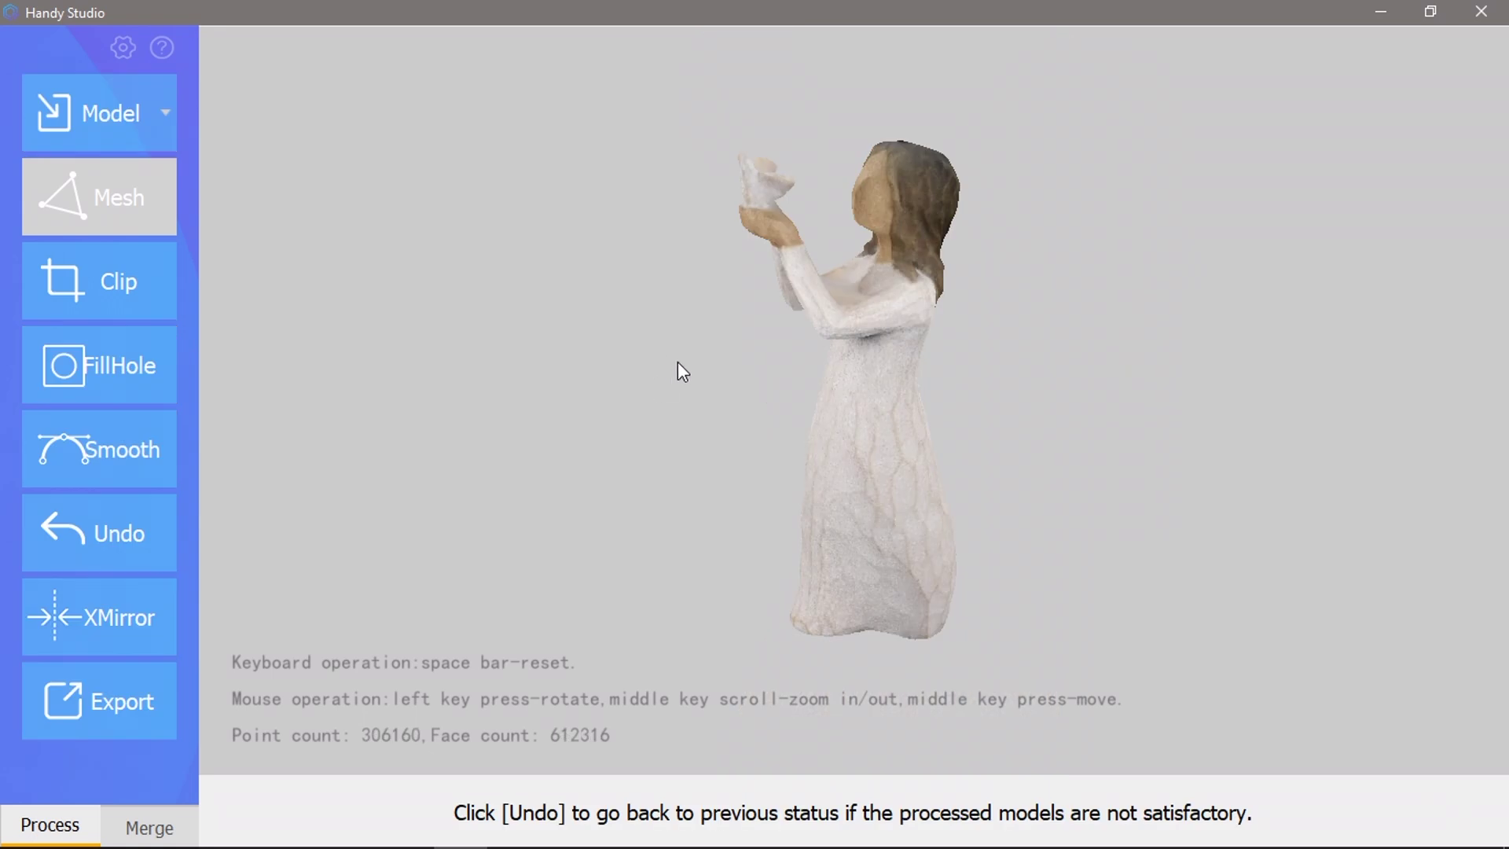